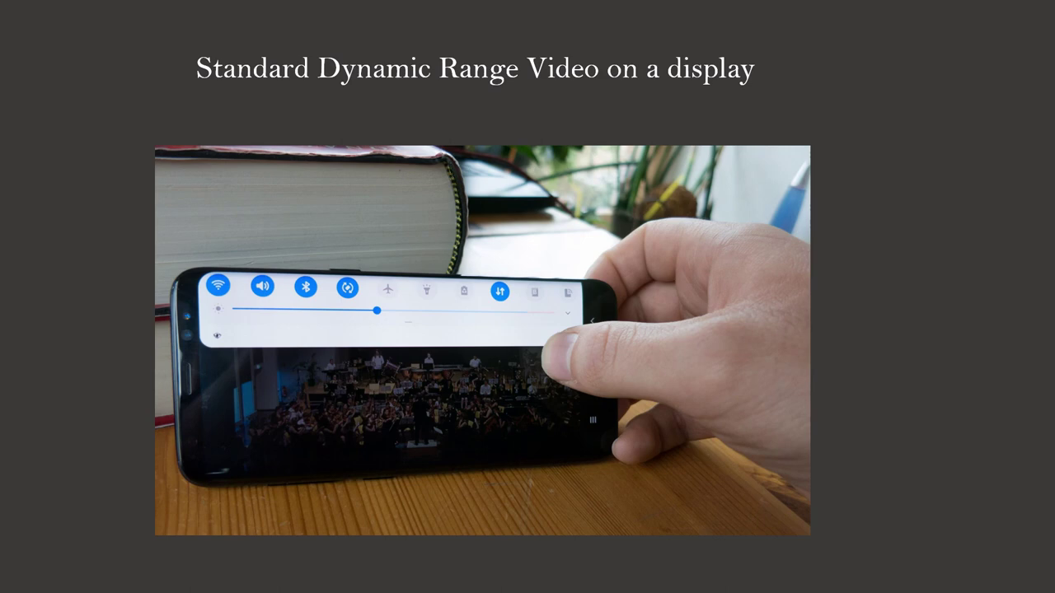
# - Advance the PowerPoint slideshow to the next slide, about how a consumer camera records video
pyautogui.click(603, 333)
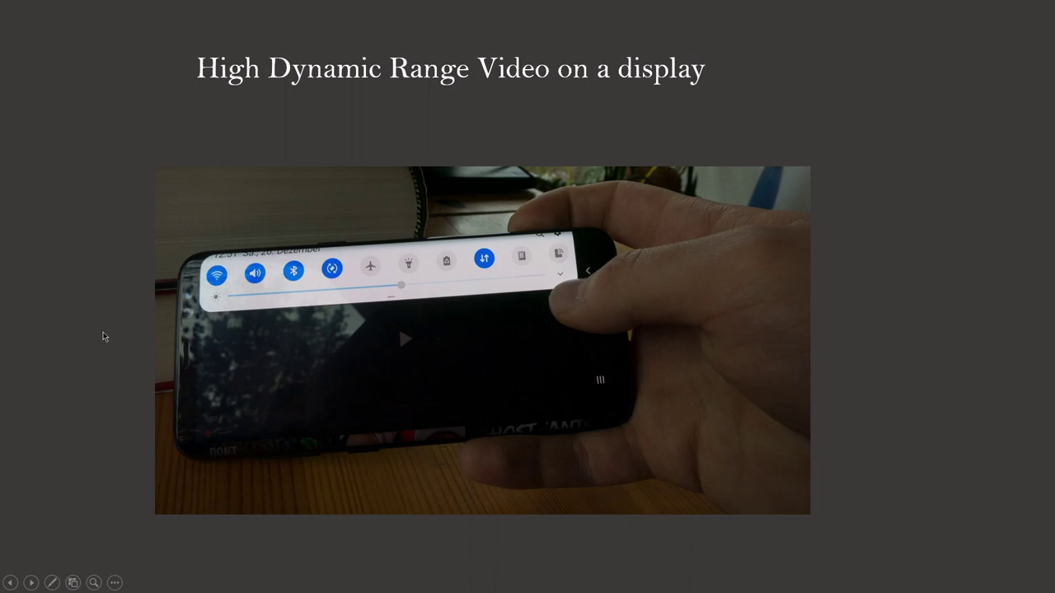
# - Advance the slideshow to the 'How to produce HDR Video for YouTube' slide
pyautogui.click(91, 290)
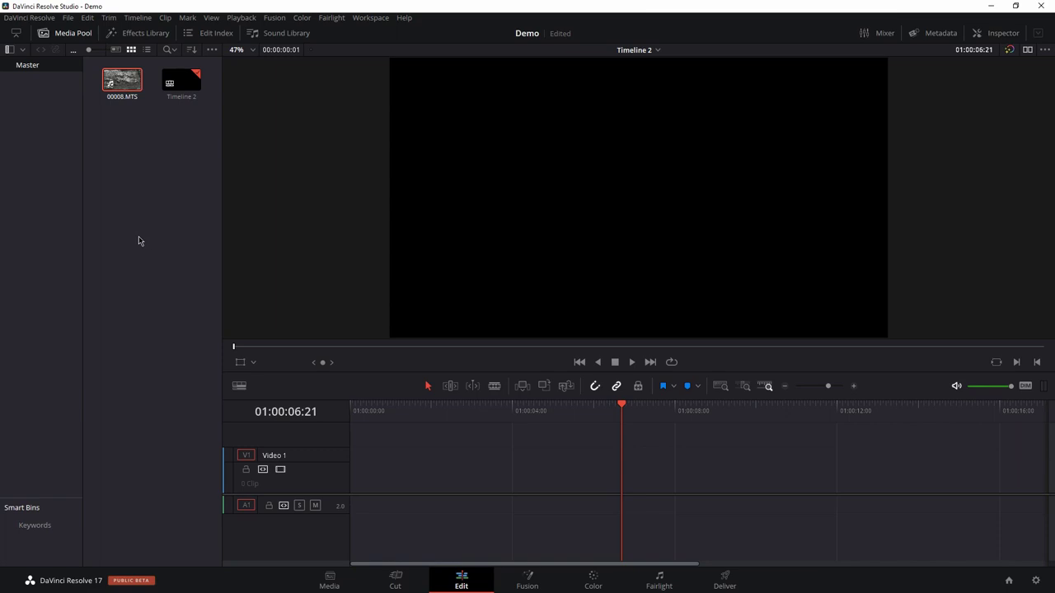
# - Place the 00008.MTS clip on V1 of Timeline 2 and move the playhead into it
pyautogui.moveTo(122, 82); pyautogui.dragTo(424, 461)
pyautogui.click(416, 412)
pyautogui.moveTo(416, 414); pyautogui.dragTo(430, 414)
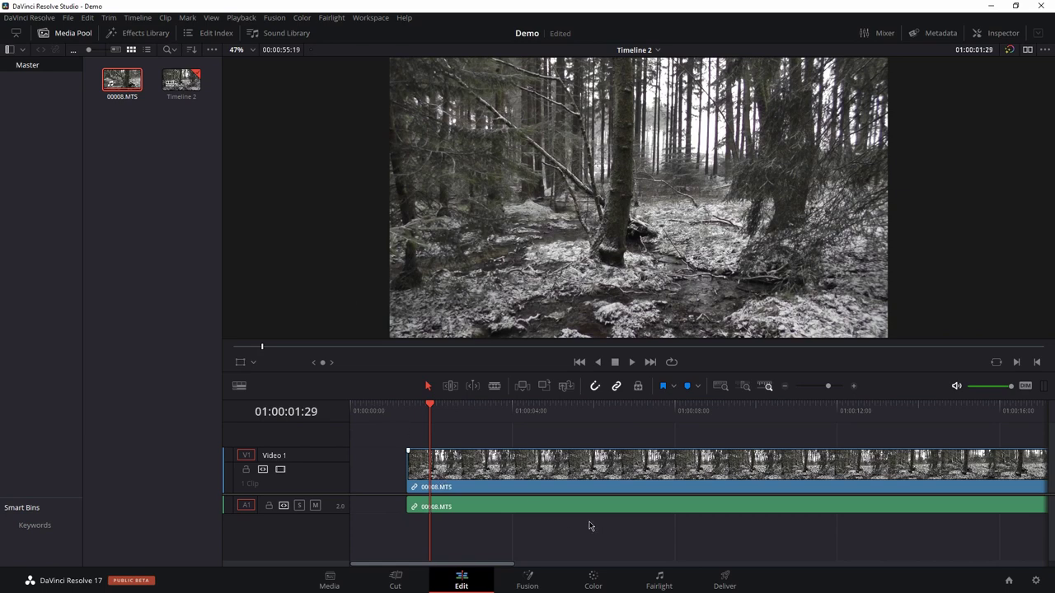
# - On the Color page, raise a luma curve point to brighten the midtones
pyautogui.click(593, 580)
pyautogui.moveTo(553, 476); pyautogui.dragTo(509, 467)
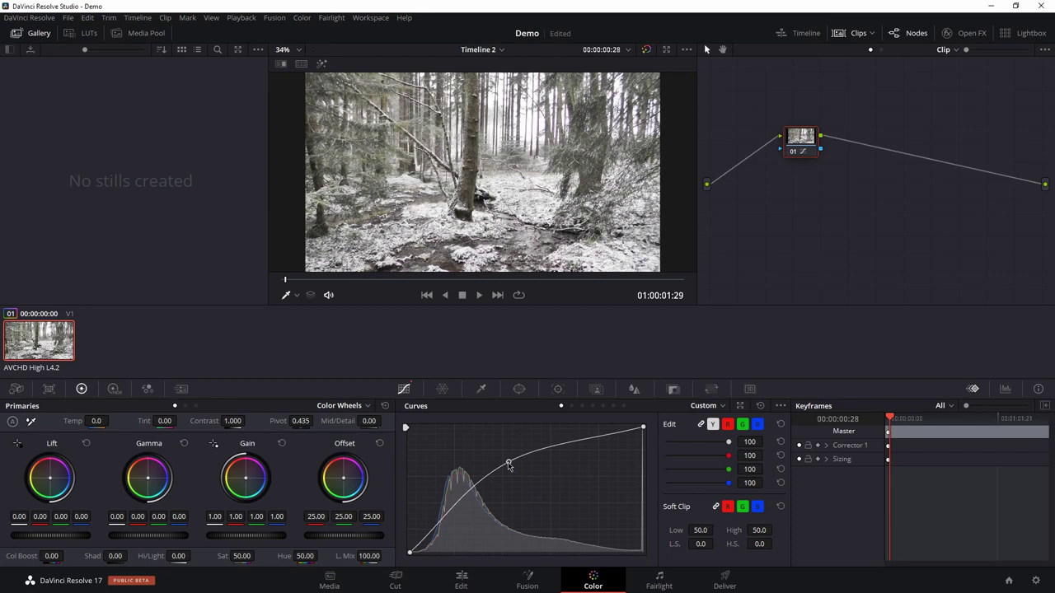
pyautogui.moveTo(508, 466); pyautogui.dragTo(529, 459)
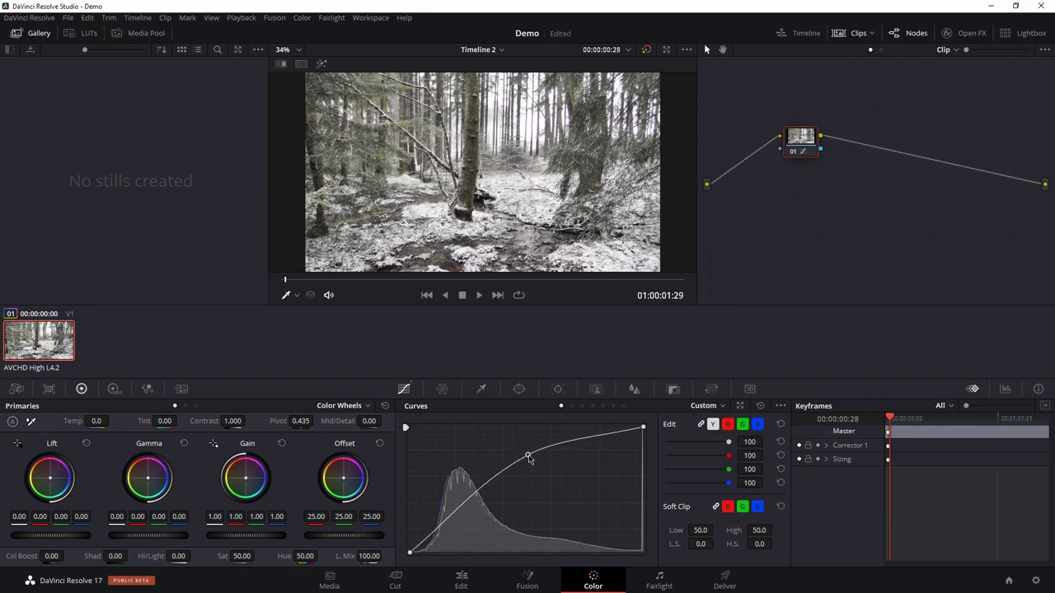
# - Move the forest clip to the timeline start, blade it, and delete the second piece
pyautogui.click(488, 579)
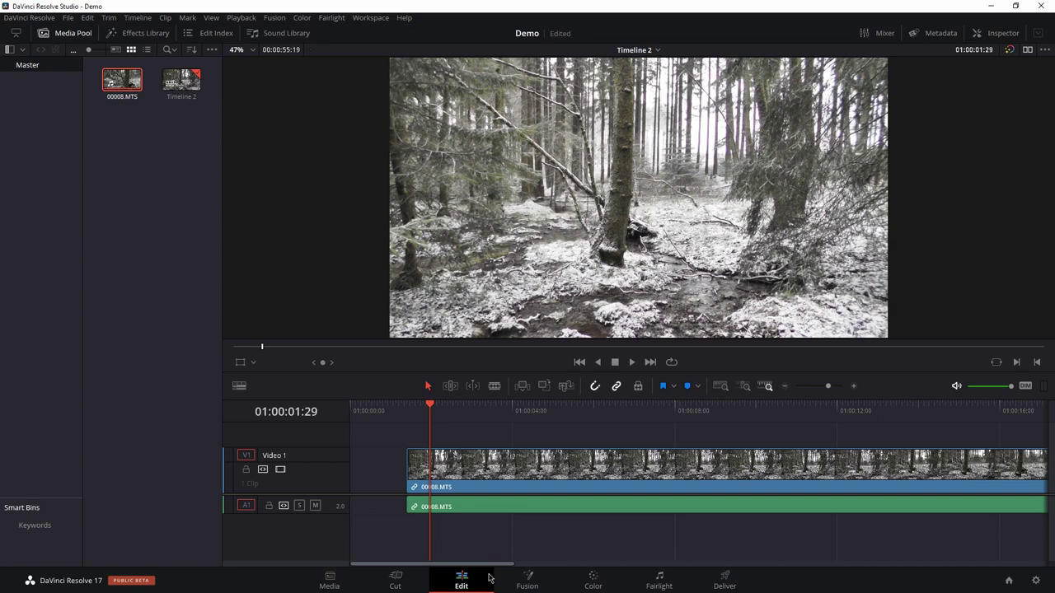
pyautogui.moveTo(491, 512); pyautogui.dragTo(434, 509)
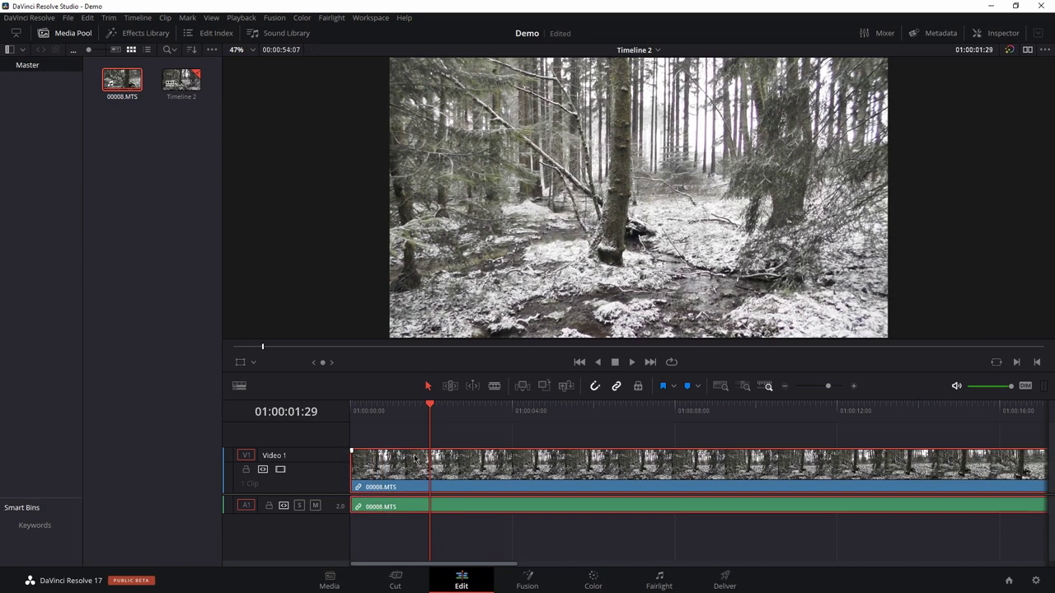
pyautogui.click(495, 386)
pyautogui.click(722, 474)
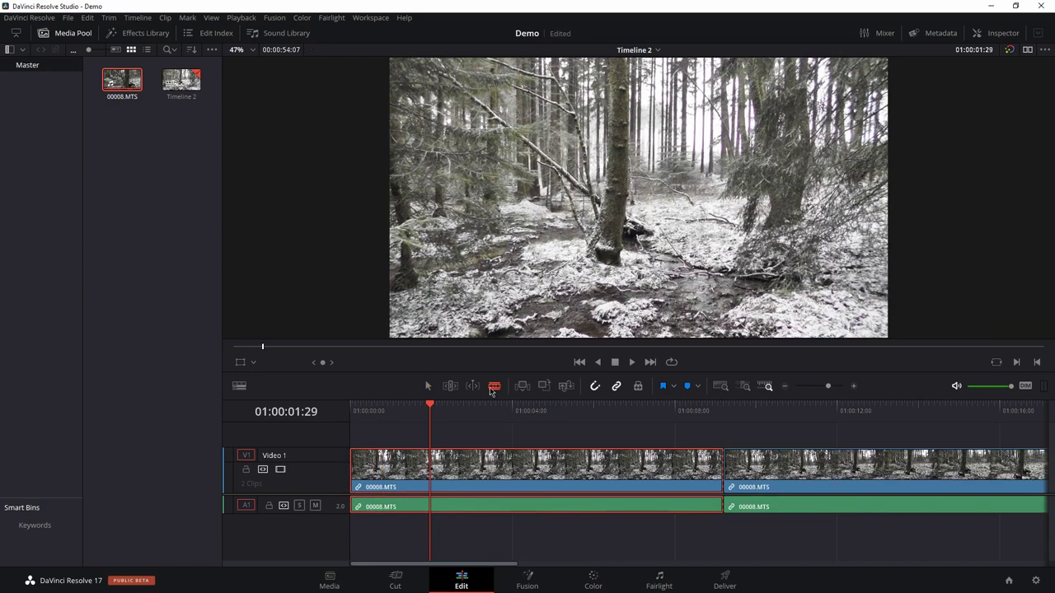
pyautogui.click(429, 387)
pyautogui.click(794, 476)
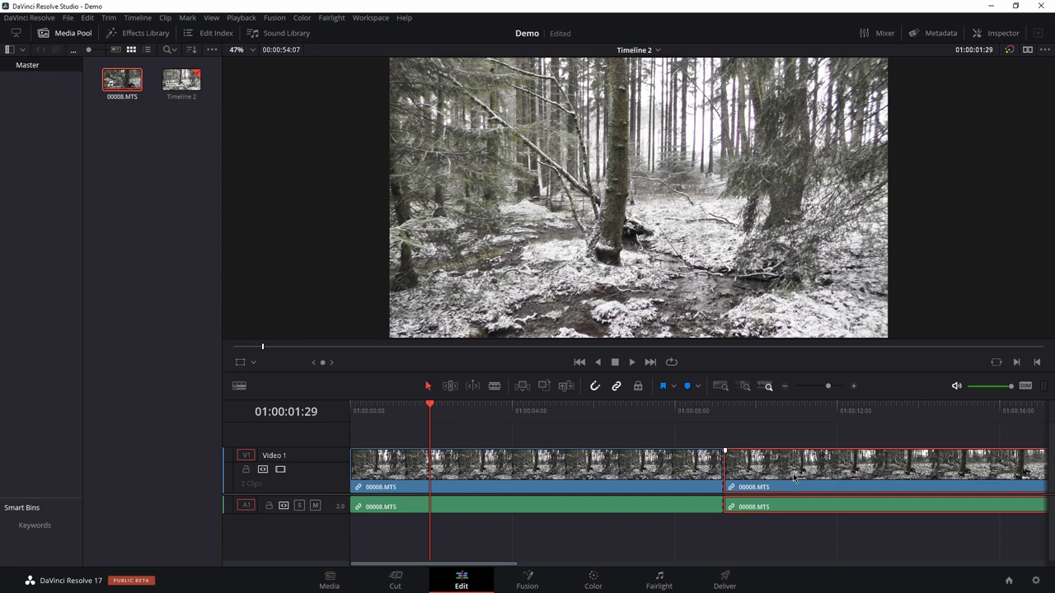
pyautogui.press('Delete')
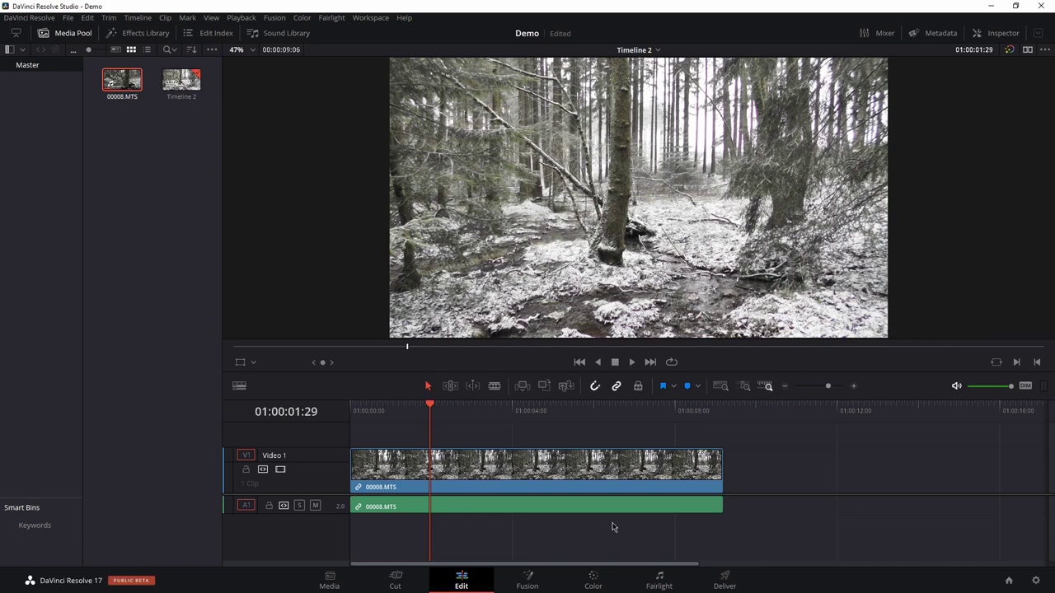
# - Create an empty Timeline 3 and nest Timeline 2 at its start, 01:00:00:00
pyautogui.rightClick(151, 167)
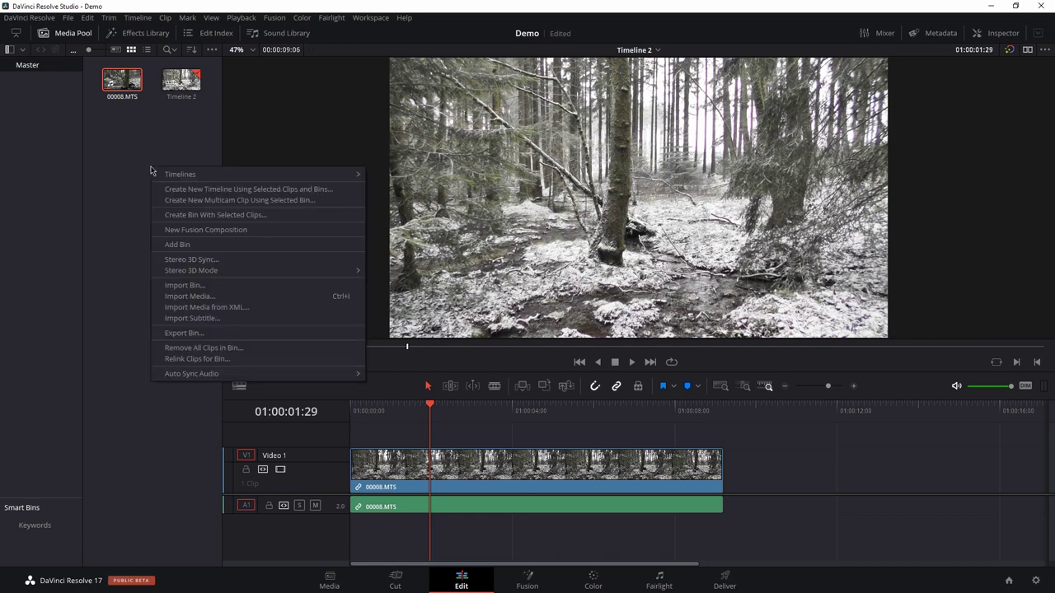
pyautogui.moveTo(189, 174)
pyautogui.click(383, 177)
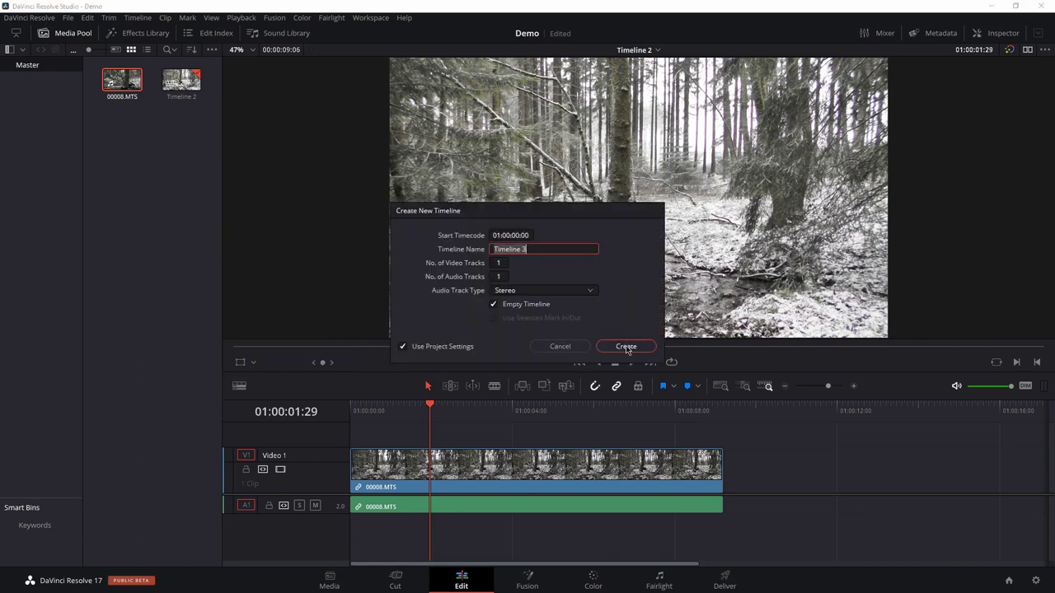
pyautogui.click(626, 347)
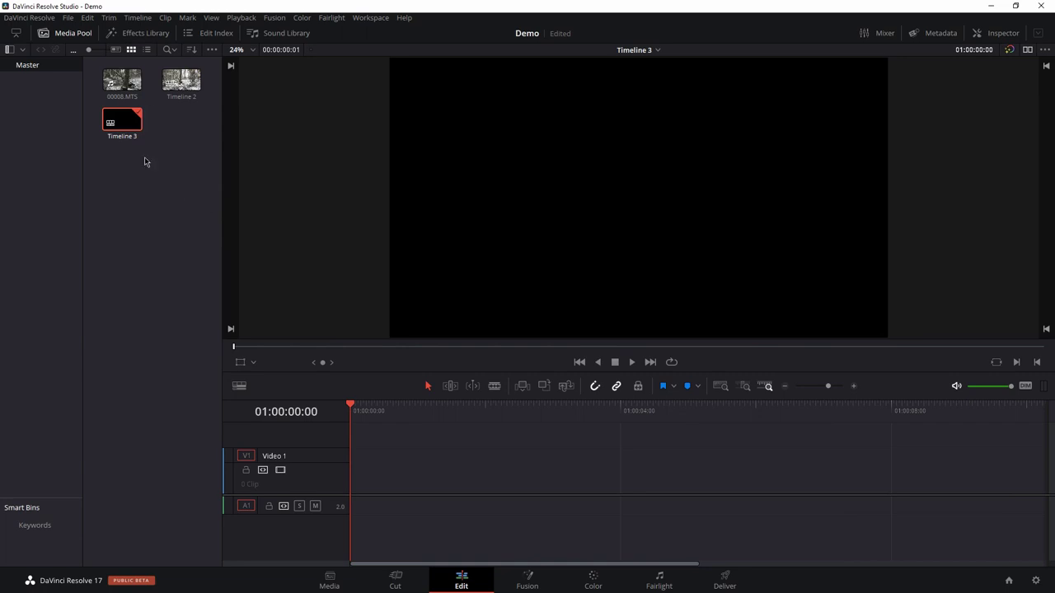
pyautogui.moveTo(164, 95); pyautogui.dragTo(385, 485)
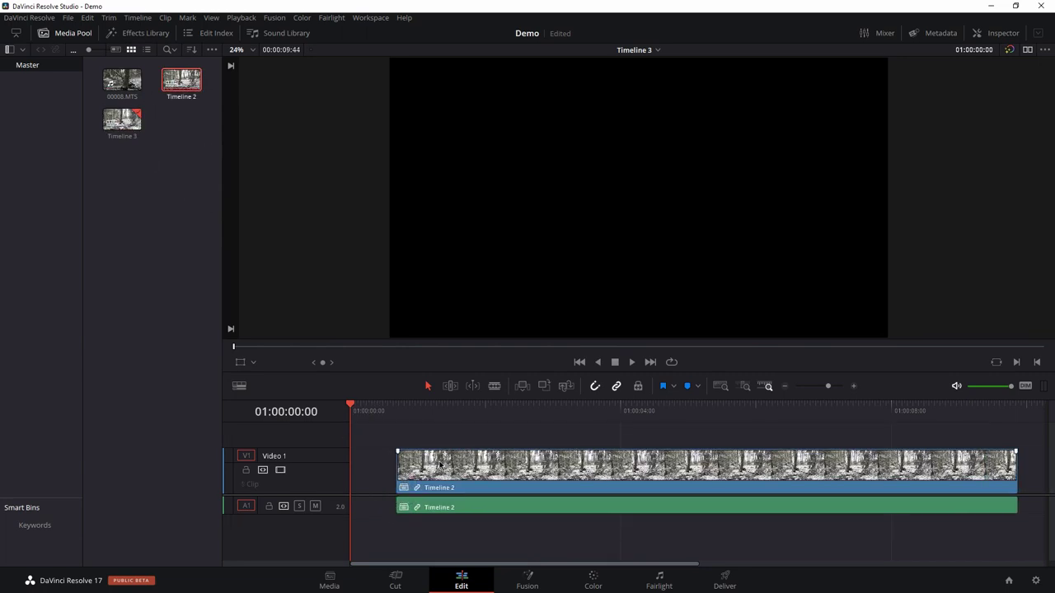
pyautogui.moveTo(441, 466); pyautogui.dragTo(396, 465)
pyautogui.click(378, 409)
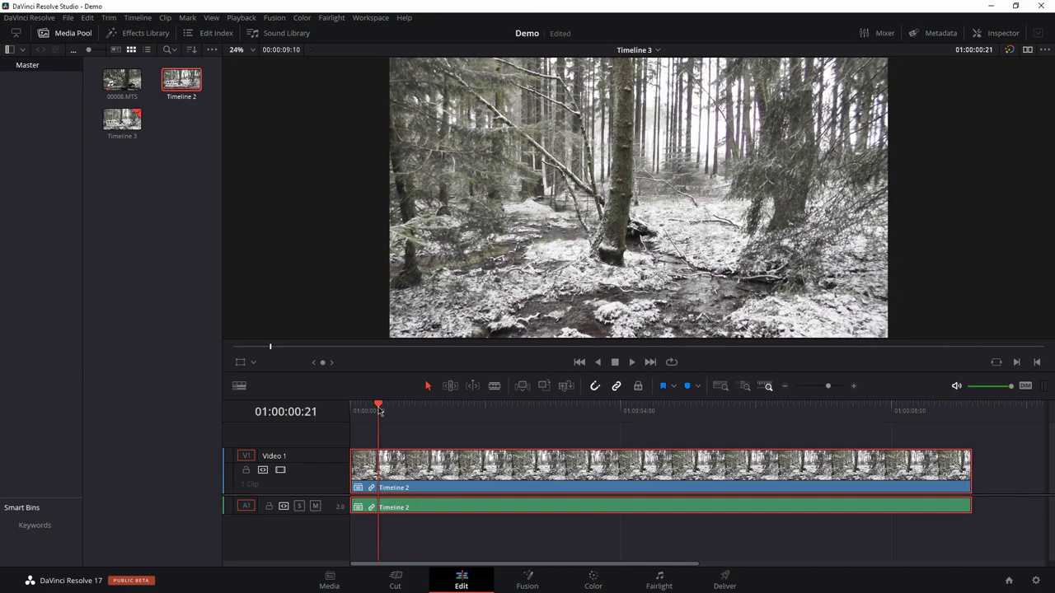
# - On Timeline 3's luma curve, pull an upper point down-right and raise a bottom-left shadow point
pyautogui.click(593, 580)
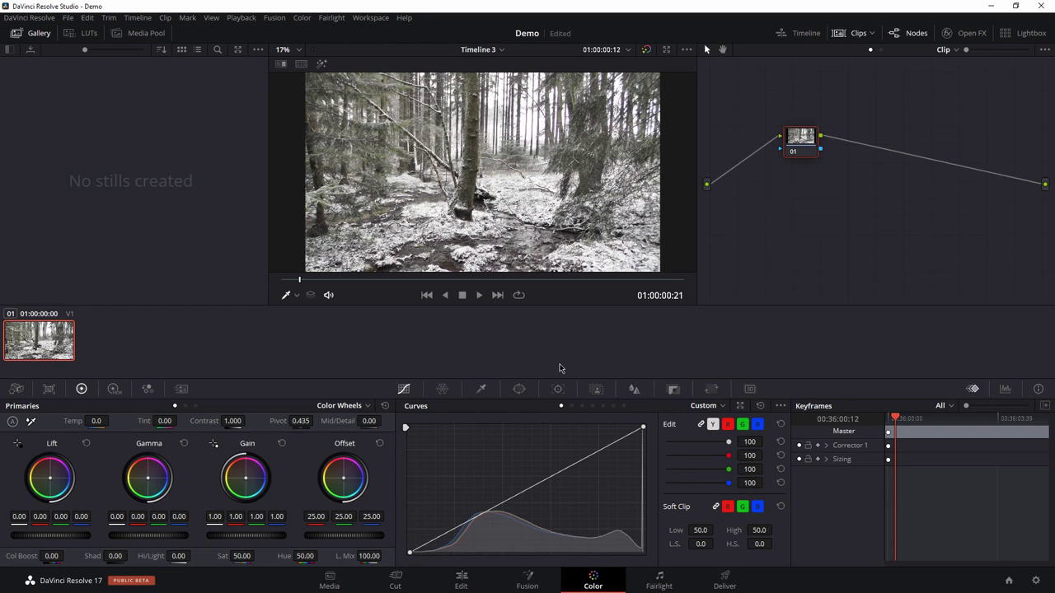
pyautogui.click(595, 453)
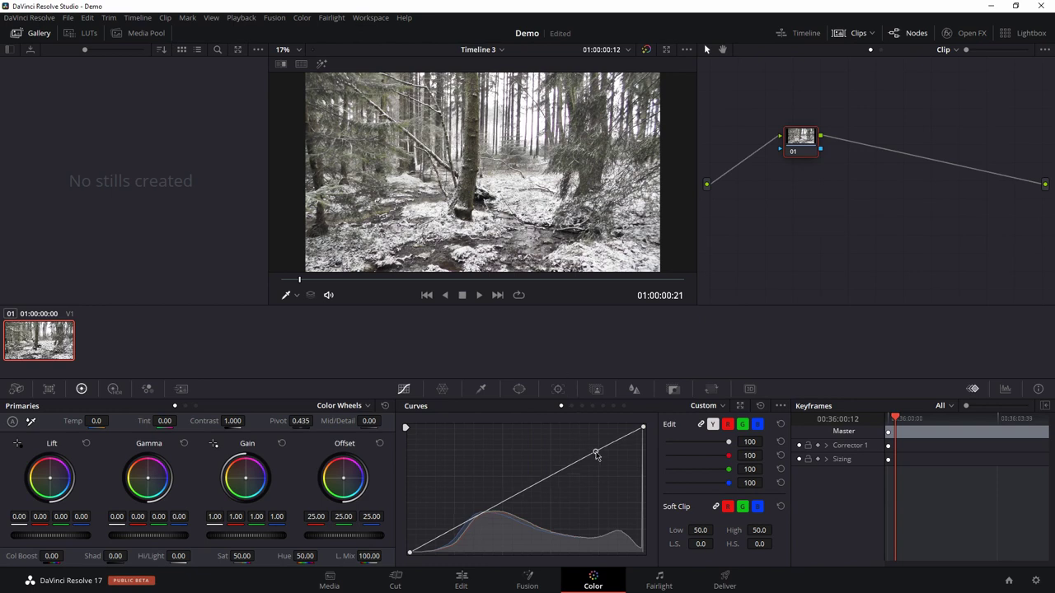
pyautogui.moveTo(595, 453); pyautogui.dragTo(627, 476)
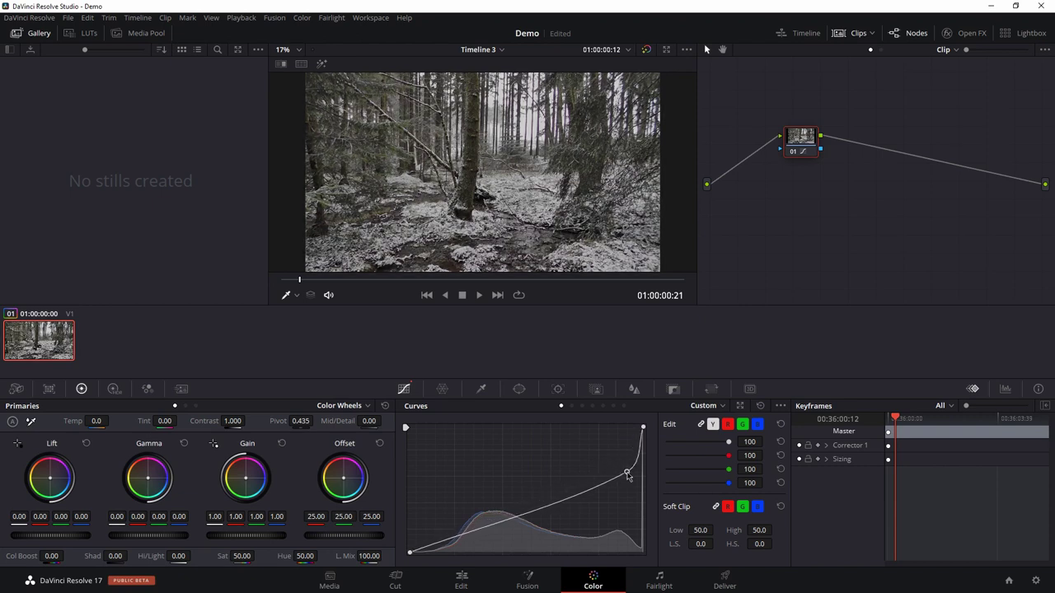
pyautogui.click(422, 546)
pyautogui.moveTo(422, 546); pyautogui.dragTo(425, 536)
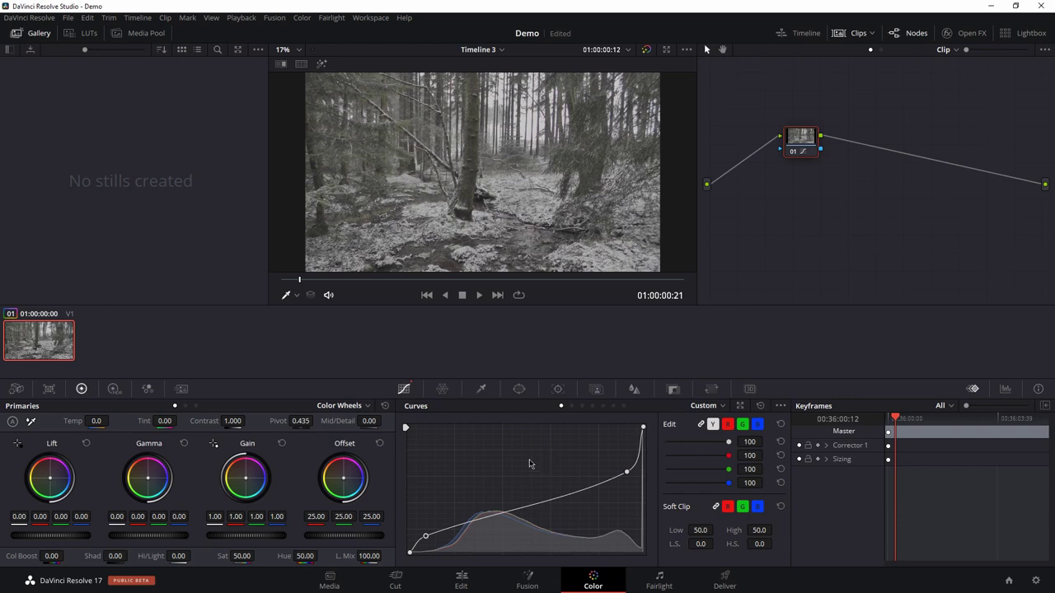
pyautogui.rightClick(812, 207)
pyautogui.moveTo(842, 225)
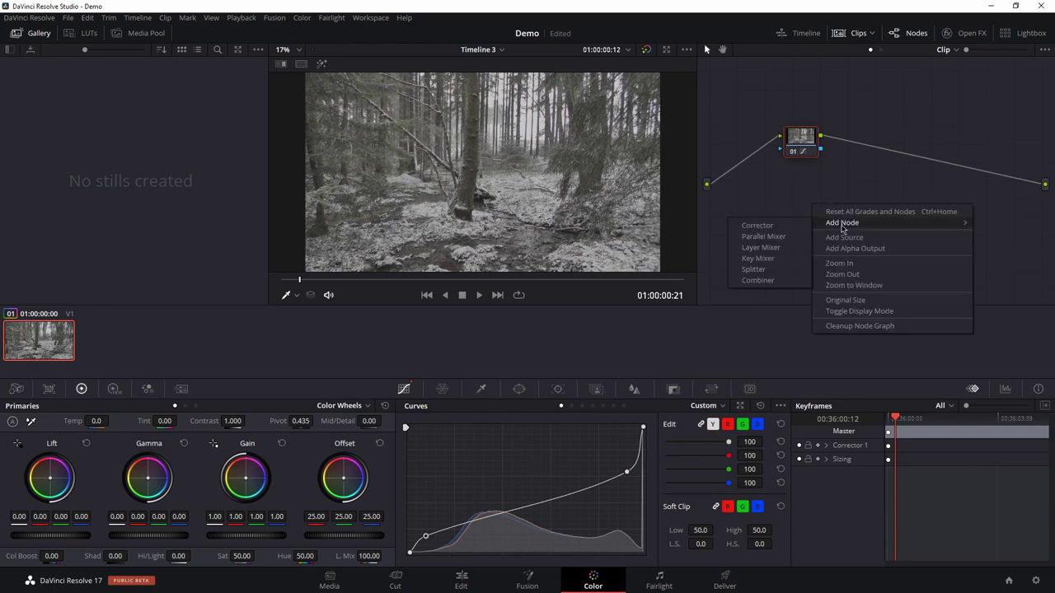
pyautogui.click(758, 225)
pyautogui.moveTo(808, 211); pyautogui.dragTo(878, 153)
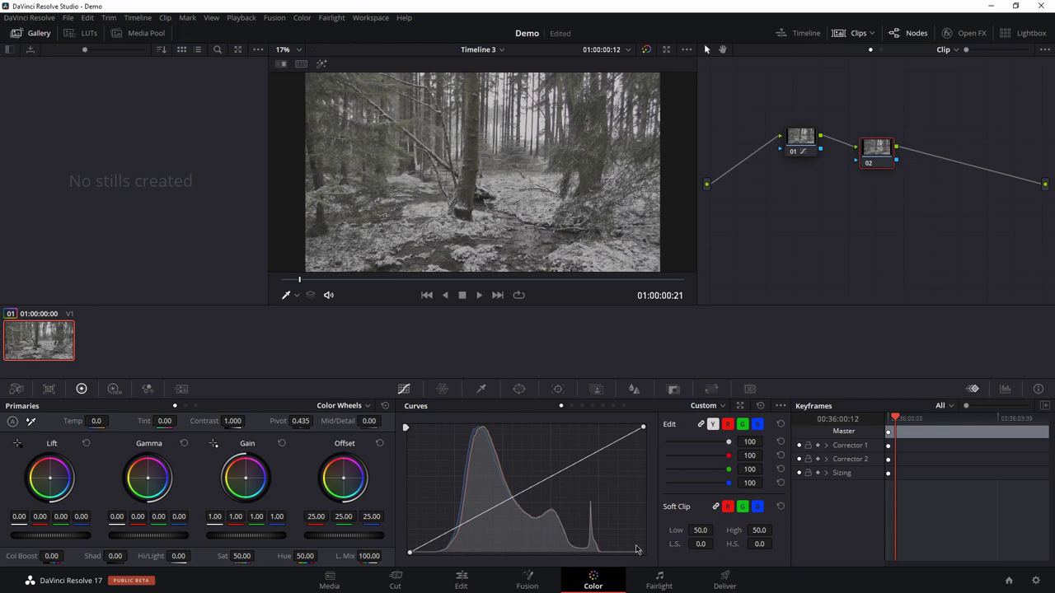
pyautogui.click(795, 141)
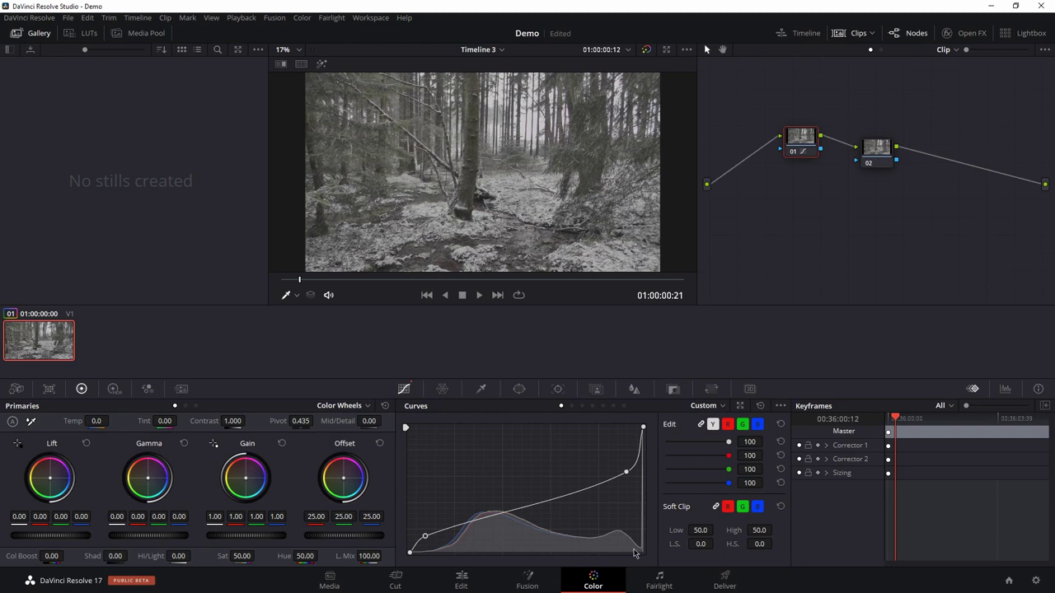
pyautogui.click(876, 157)
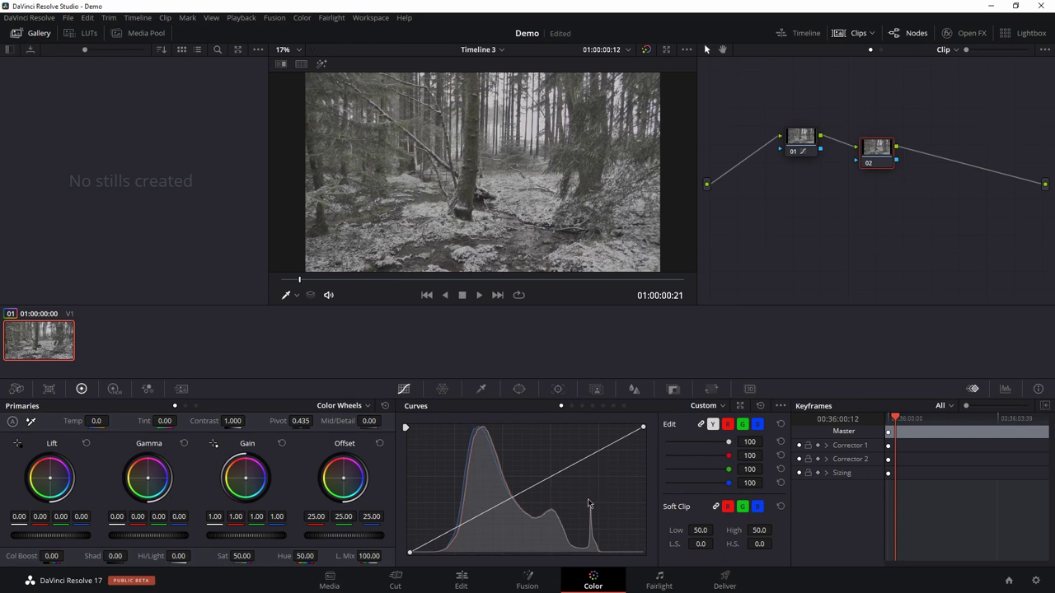
pyautogui.click(806, 148)
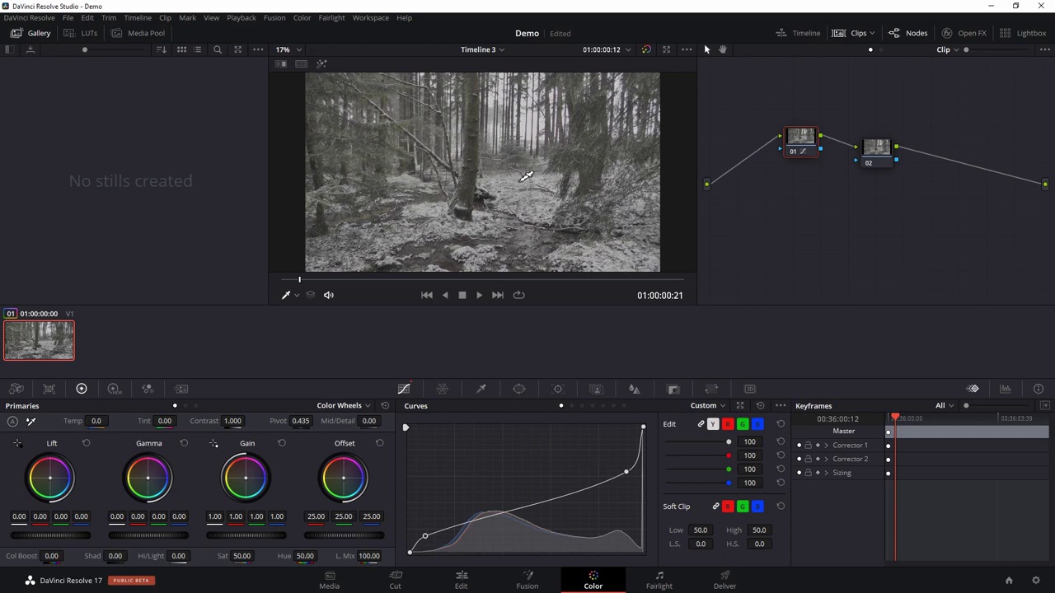
pyautogui.click(876, 156)
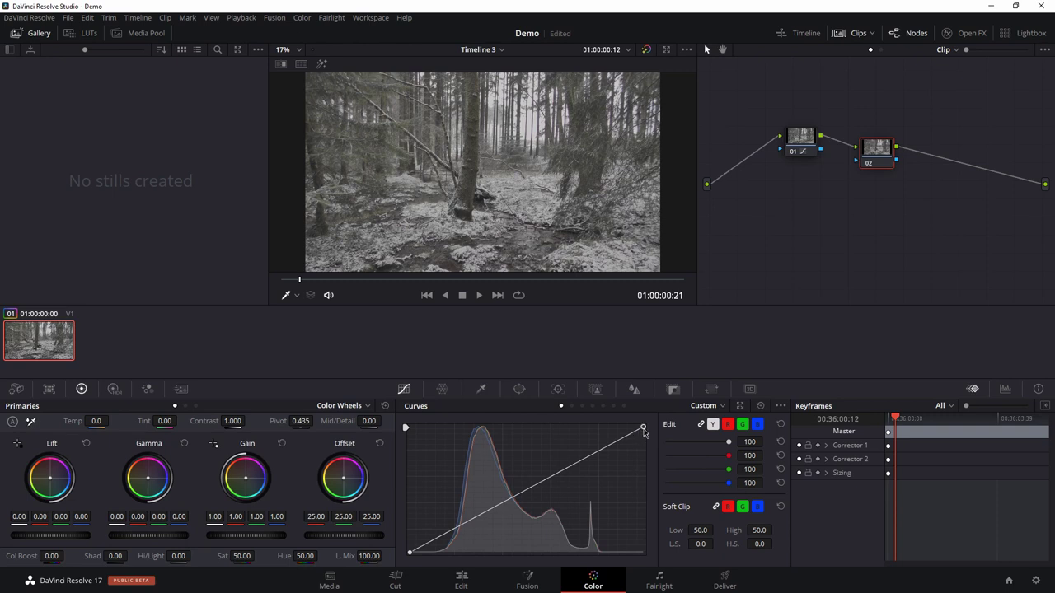
# - Drag node 02's top-right curve point left to brighten highlights, briefly previewing a desaturated image
pyautogui.moveTo(642, 428); pyautogui.dragTo(606, 428)
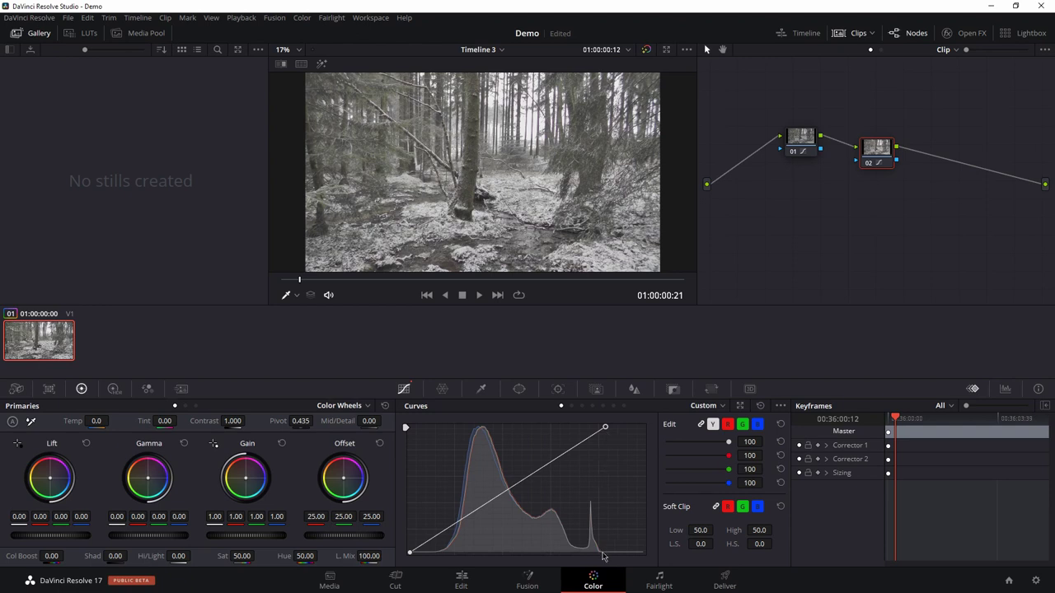
pyautogui.moveTo(605, 426)
pyautogui.mouseDown()
pyautogui.moveTo(626, 423)
pyautogui.moveTo(602, 425)
pyautogui.mouseUp()
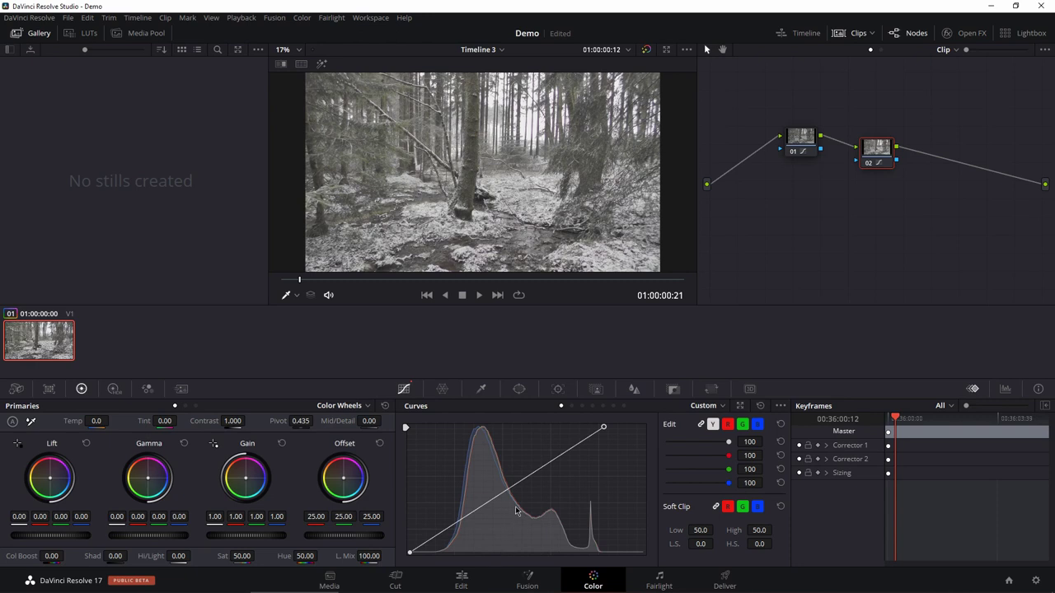
pyautogui.moveTo(251, 556)
pyautogui.mouseDown()
pyautogui.moveTo(225, 560)
pyautogui.moveTo(246, 551)
pyautogui.mouseUp()
# - Enter 33 in node 02's Sat field
pyautogui.write('33')
pyautogui.press('Return')
# - On the Deliver page, name the render Test and keep QuickTime as the format
pyautogui.click(736, 583)
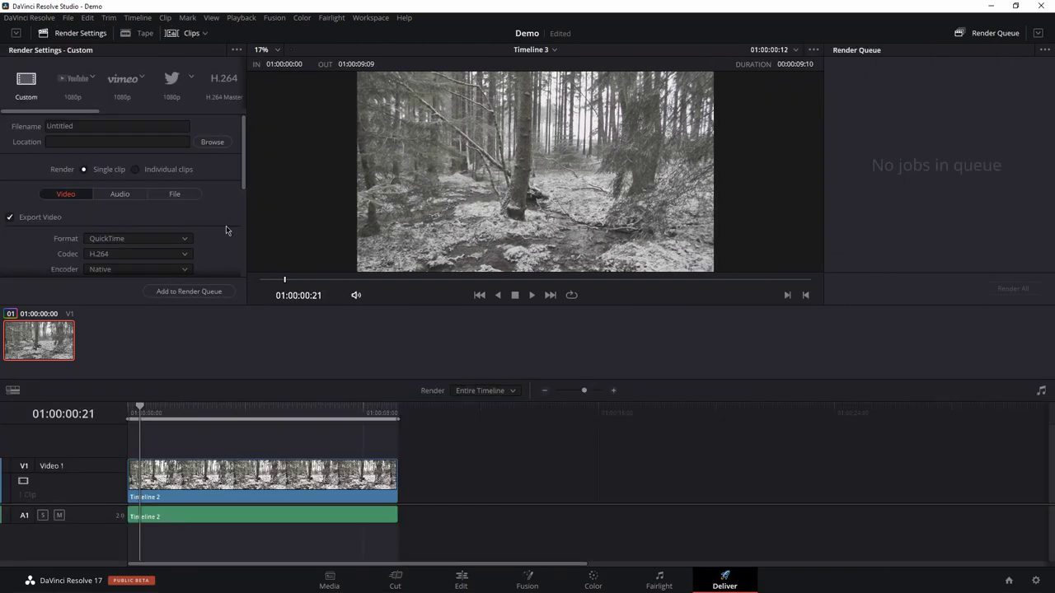
pyautogui.click(87, 125)
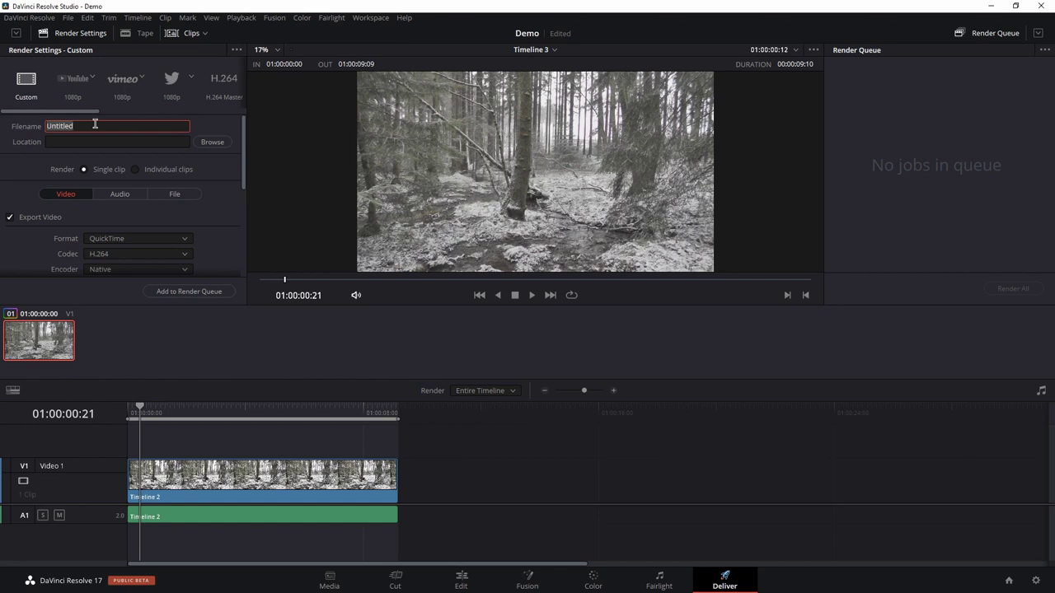
pyautogui.write('Test')
pyautogui.press('Return')
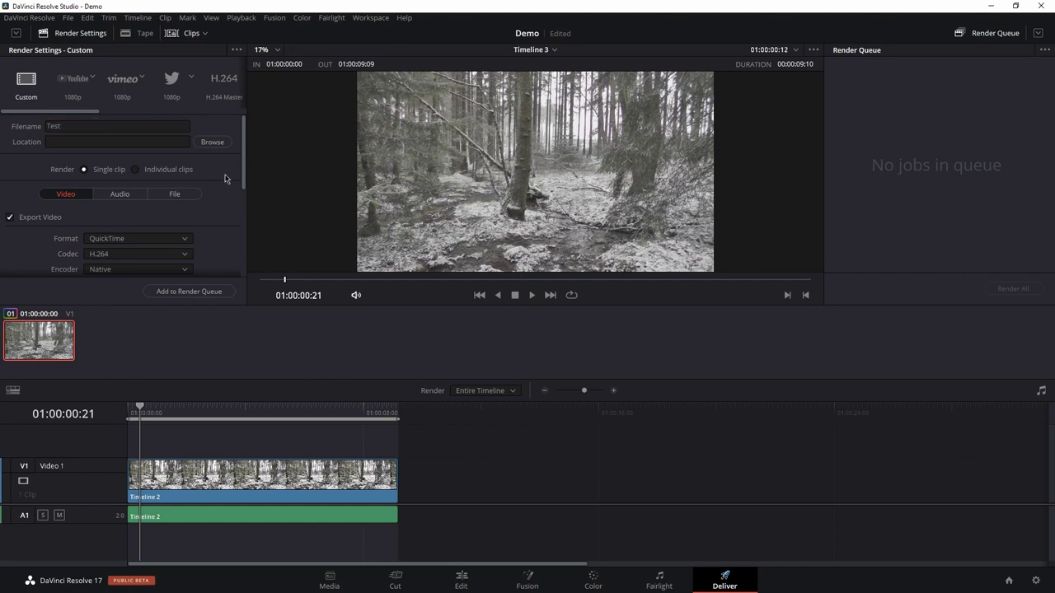
pyautogui.scroll(-1, 125, 208)
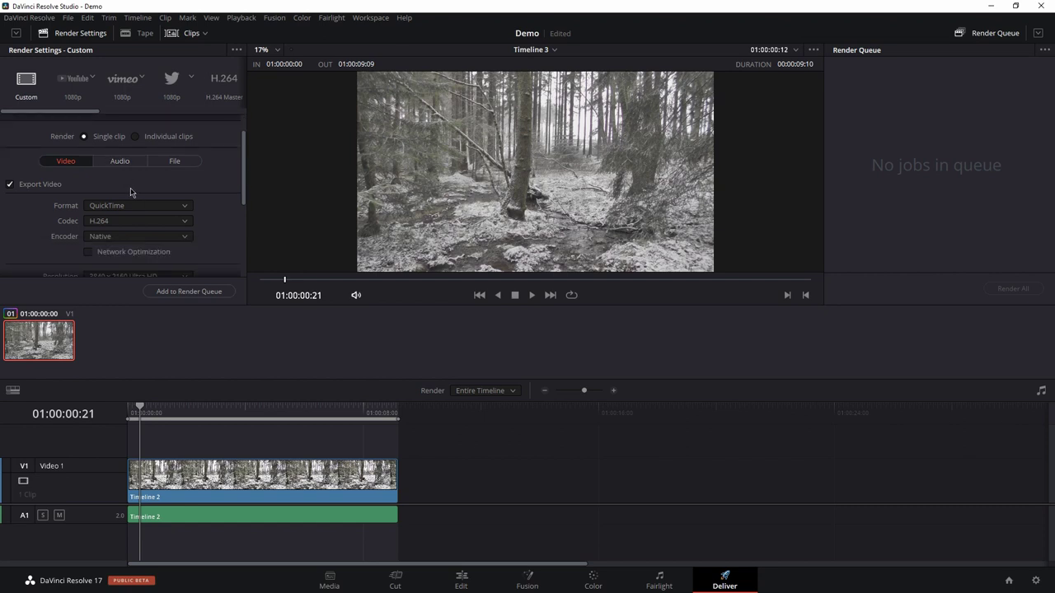
pyautogui.click(118, 205)
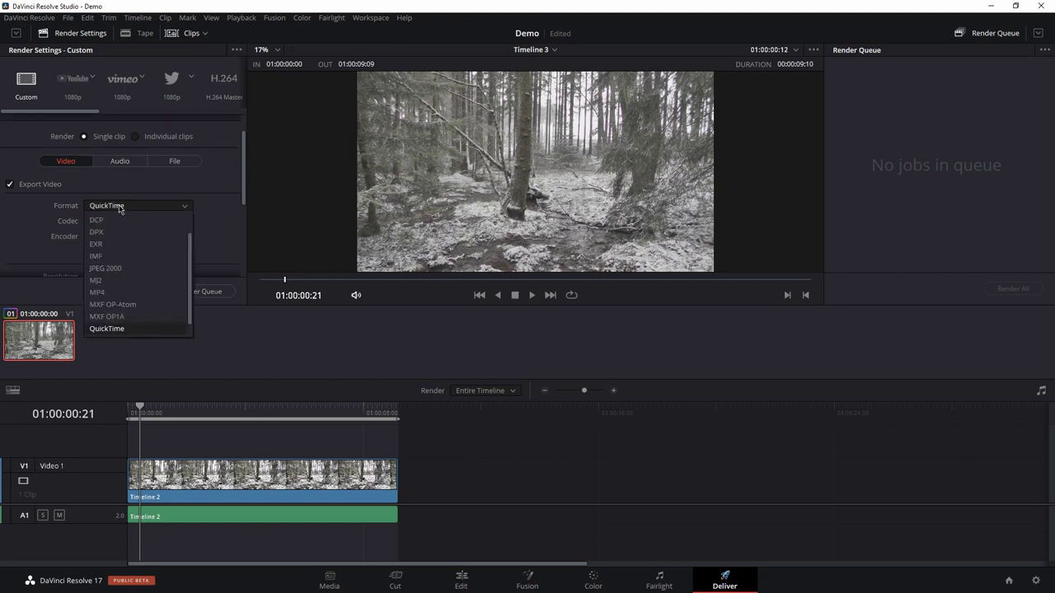
pyautogui.click(118, 205)
# - Set the video codec to DNxHR with type DNxHR HQX 10-bit
pyautogui.click(125, 221)
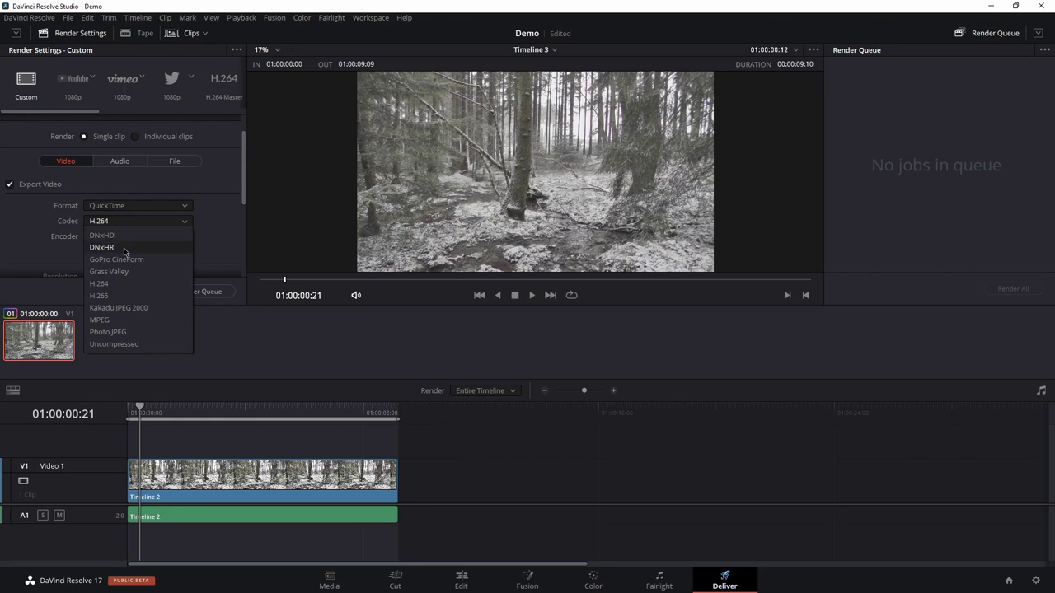
pyautogui.click(123, 247)
pyautogui.click(128, 237)
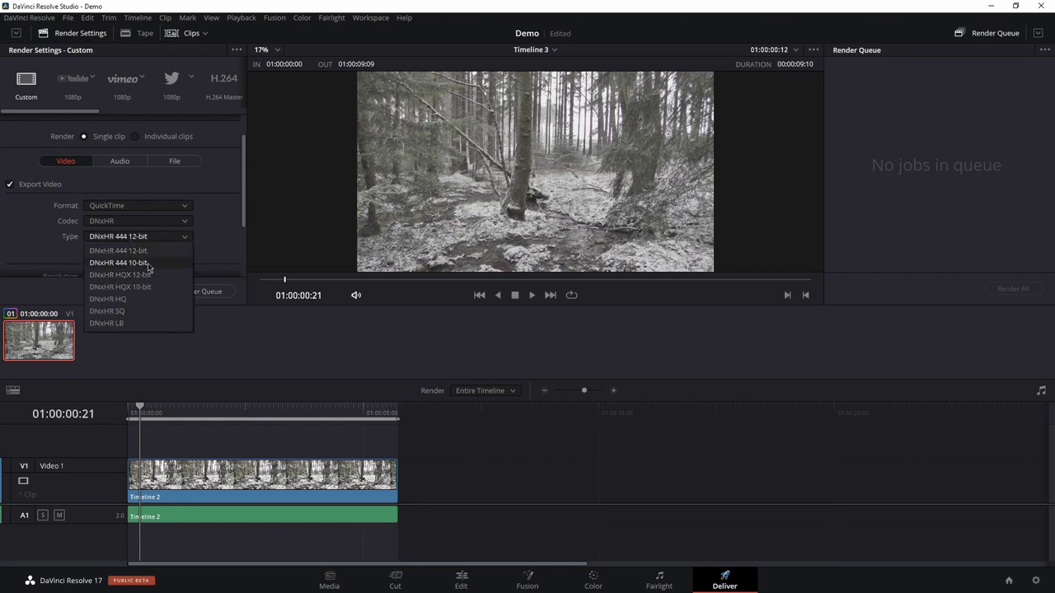
pyautogui.click(154, 263)
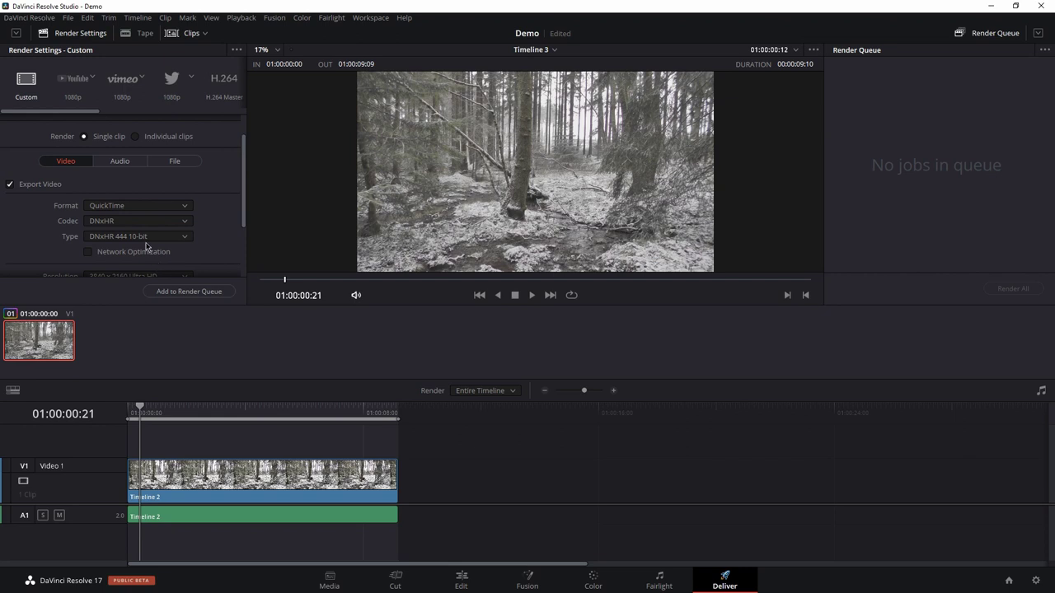
pyautogui.click(144, 237)
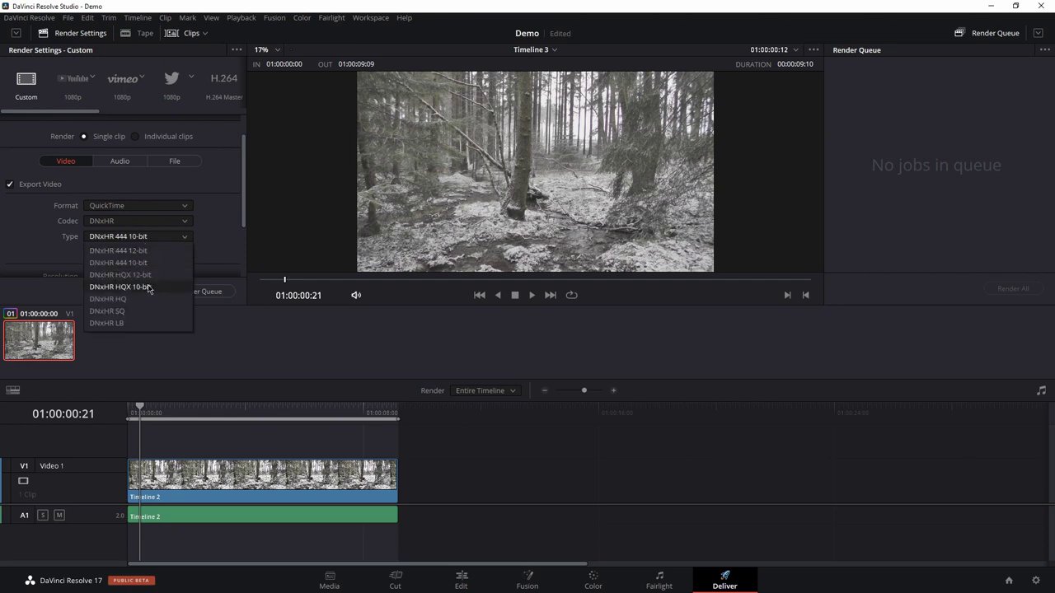
pyautogui.click(149, 288)
pyautogui.click(152, 240)
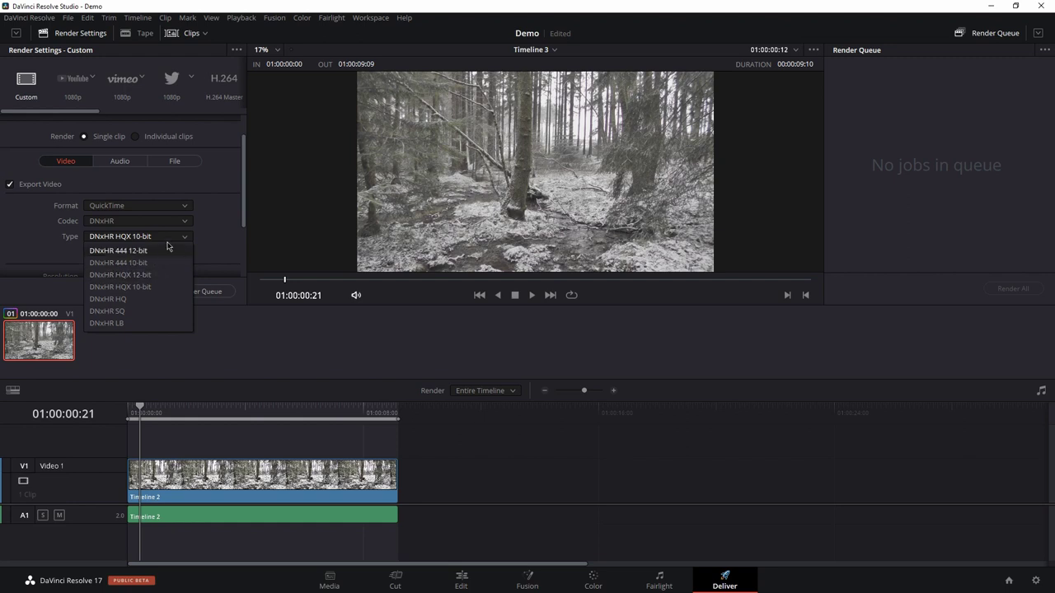
pyautogui.click(146, 289)
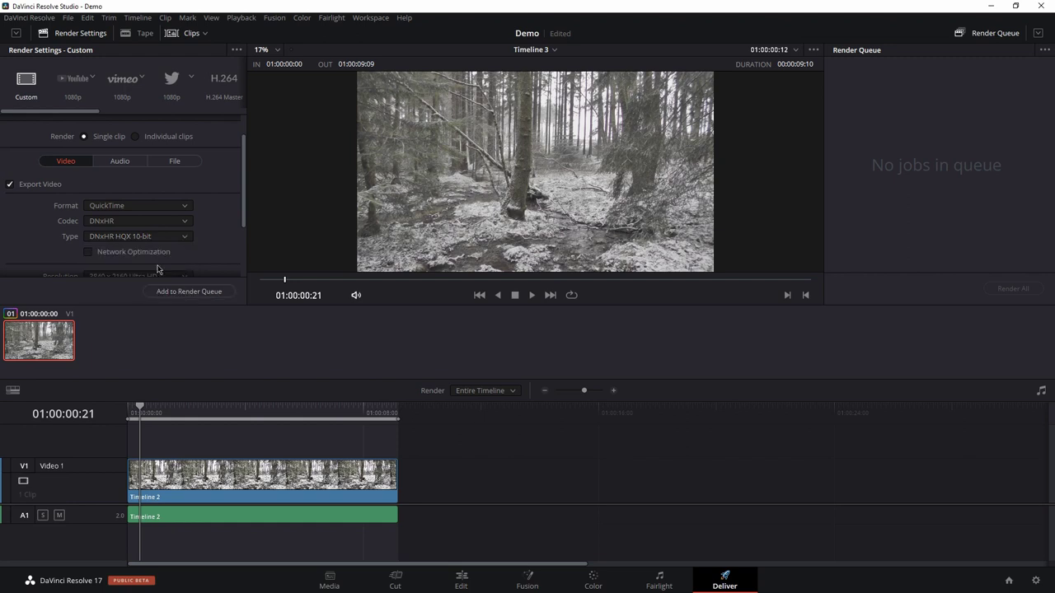
pyautogui.click(114, 164)
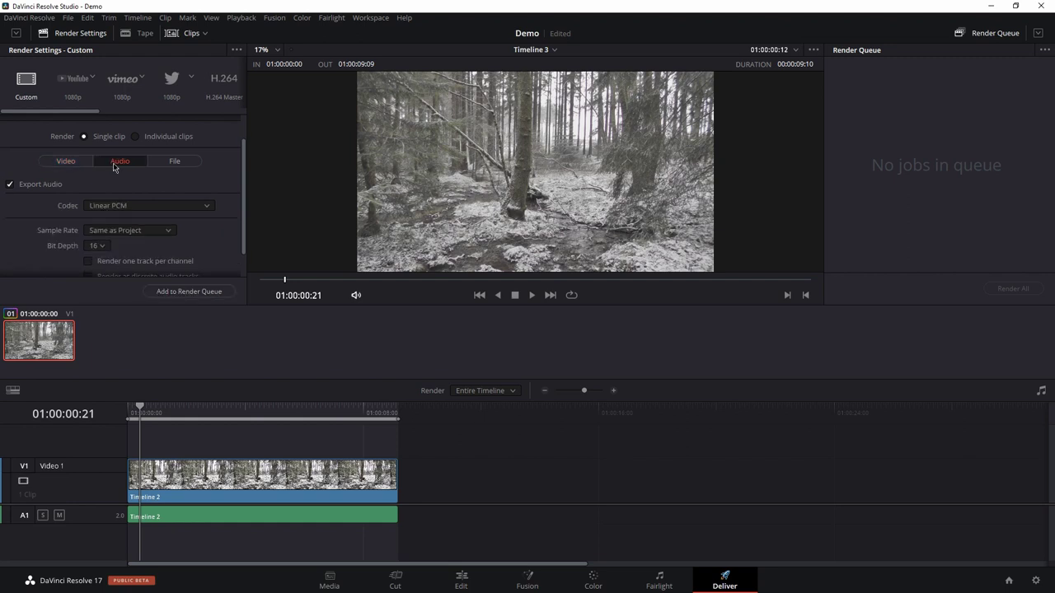
pyautogui.click(60, 160)
pyautogui.scroll(2, 192, 206)
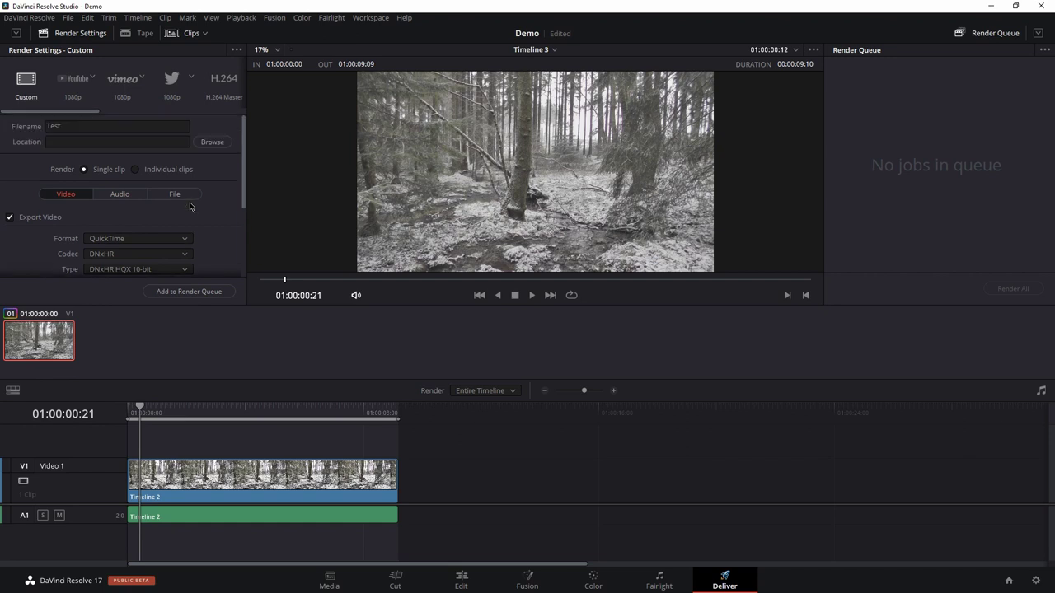
# - Set the render location to Downloads, add the job to the queue, and render it
pyautogui.click(212, 141)
pyautogui.scroll(2, 64, 129)
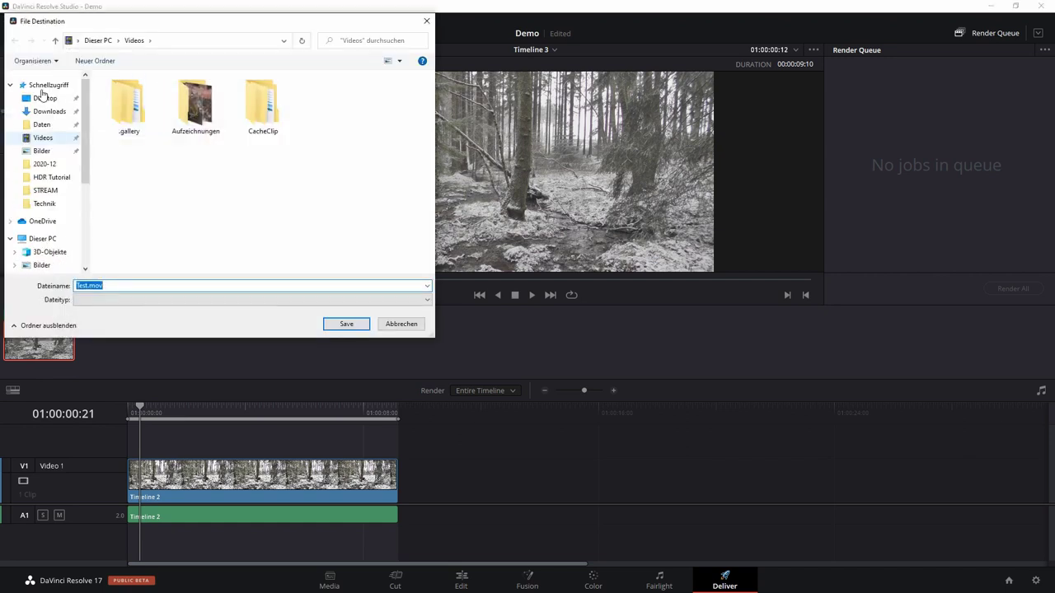
pyautogui.click(49, 111)
pyautogui.click(347, 326)
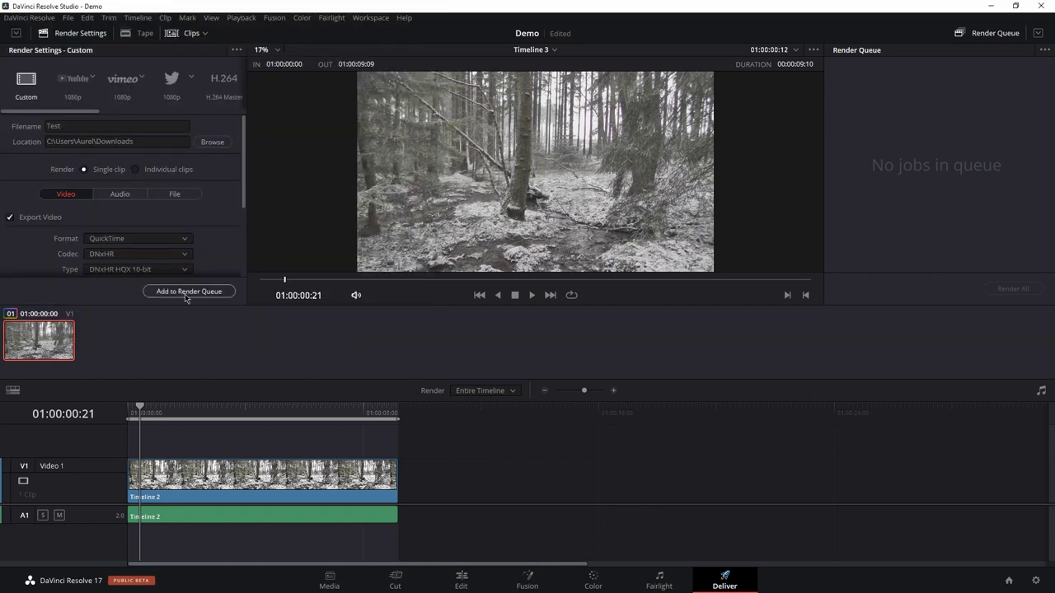
pyautogui.click(188, 292)
pyautogui.click(1012, 288)
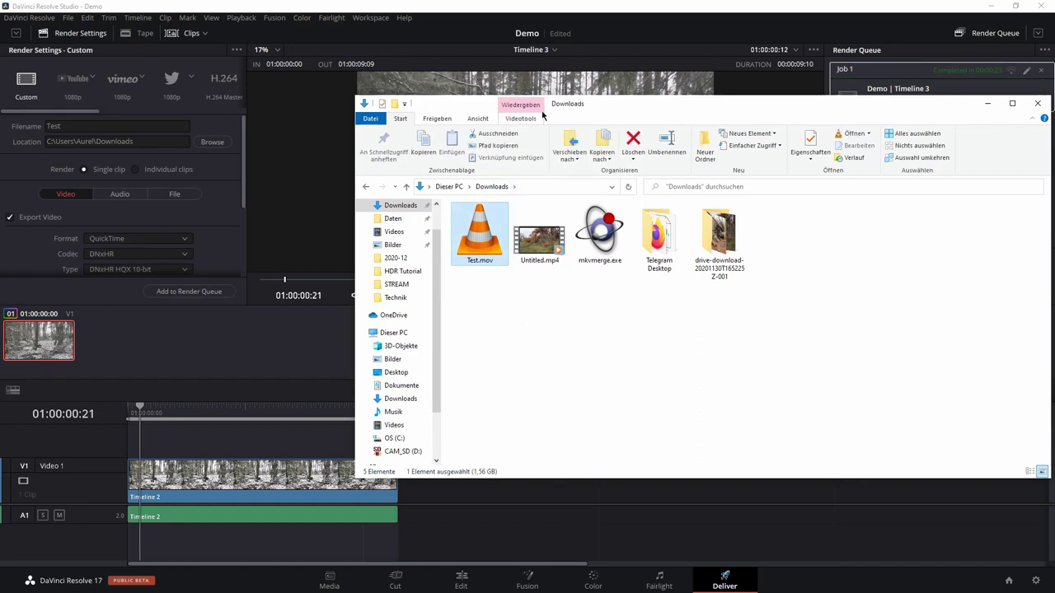
# - Reposition the Downloads window, check Test.mov's 1,56 GB size, and select mkvmerge.exe
pyautogui.moveTo(593, 109); pyautogui.dragTo(606, 161)
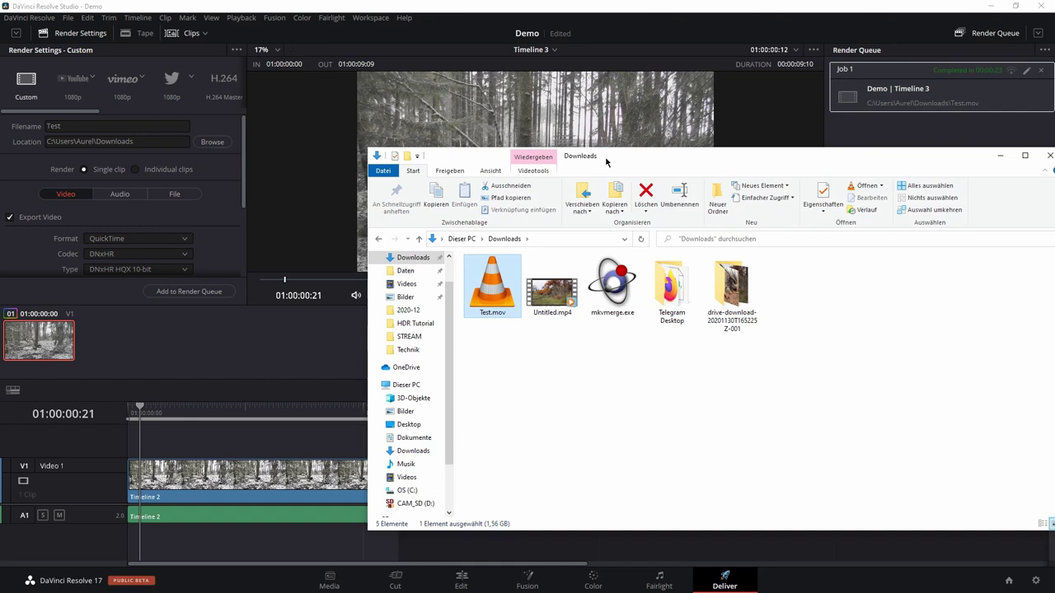
pyautogui.moveTo(492, 294)
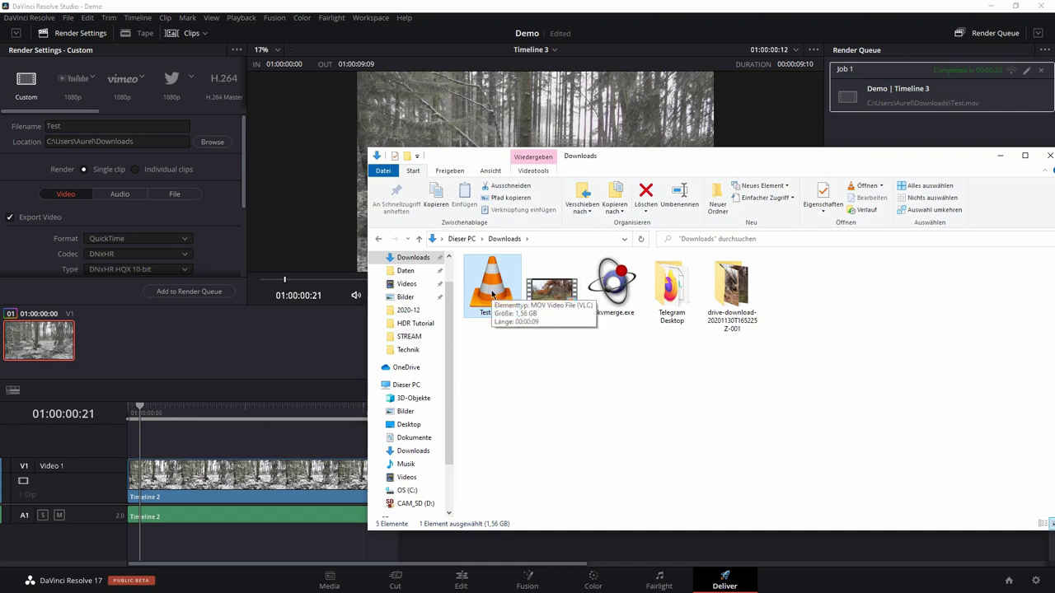
pyautogui.click(614, 290)
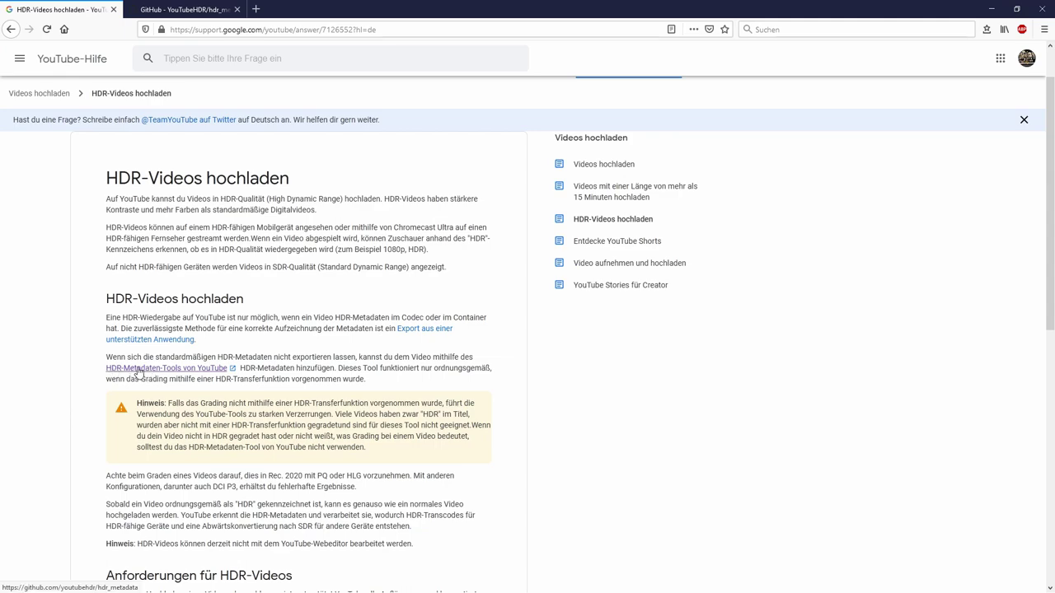
# - Show the example mkvmerge command in the HDR metadata tool README, then return to the Downloads window
pyautogui.click(131, 368)
pyautogui.scroll(-3, 122, 327)
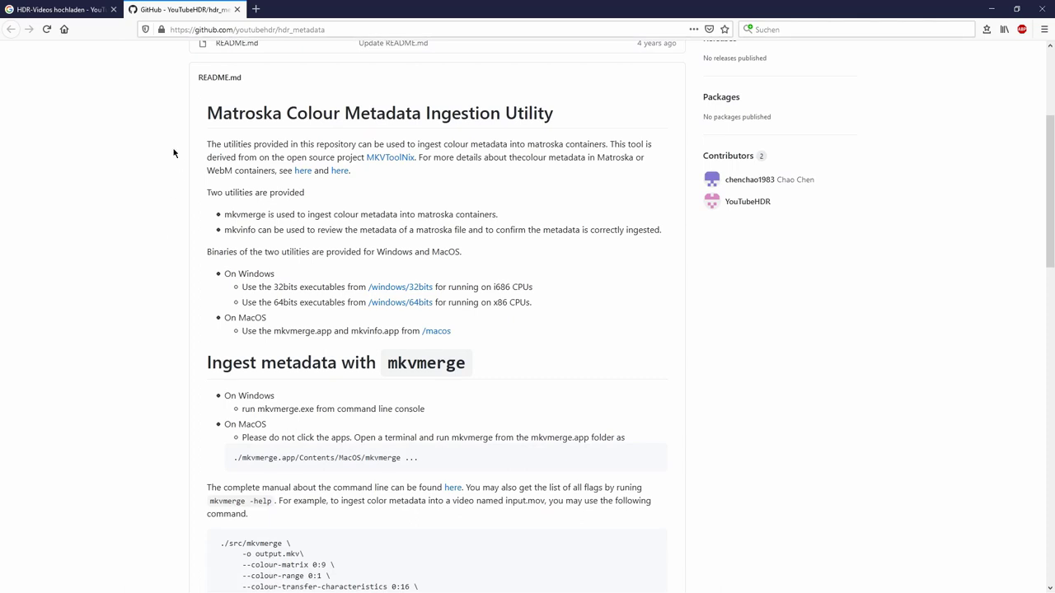
pyautogui.scroll(-3, 204, 313)
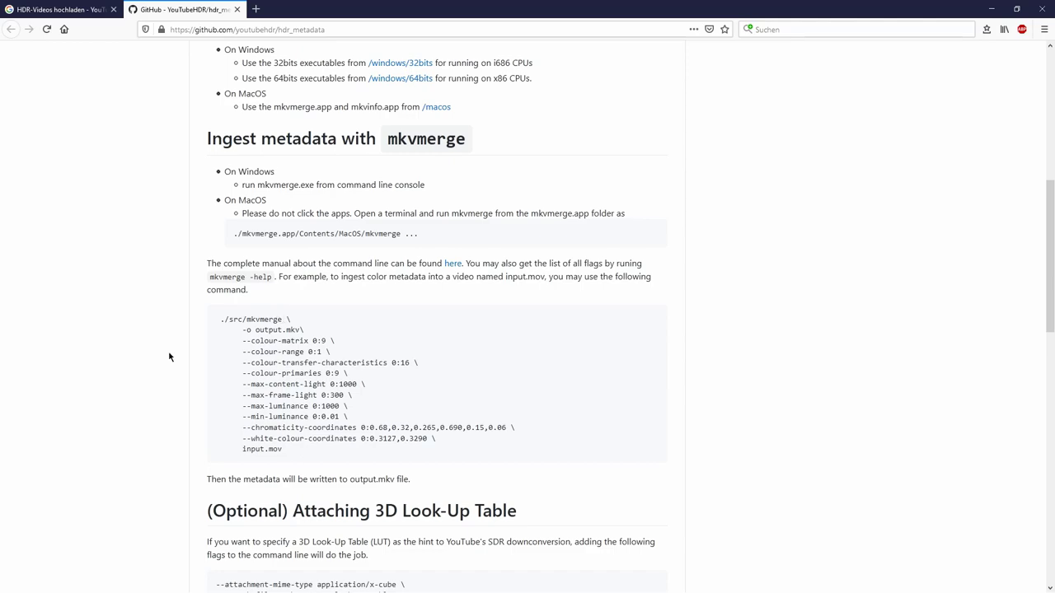
pyautogui.press('super')
pyautogui.click(449, 581)
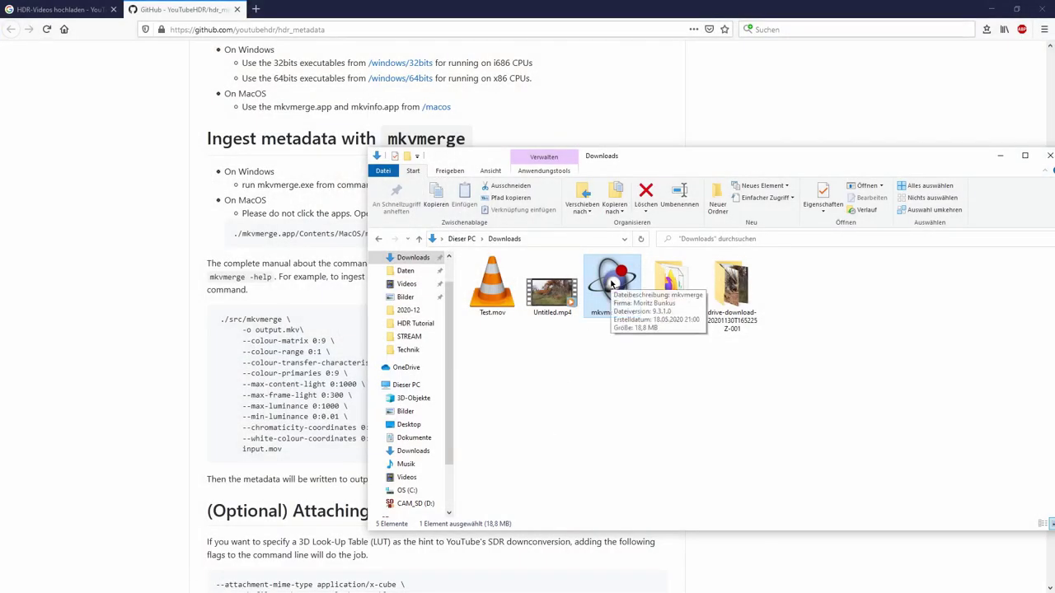
# - Launch Windows PowerShell in the Downloads folder and resize the console window to fit
pyautogui.click(383, 171)
pyautogui.moveTo(404, 210)
pyautogui.click(543, 189)
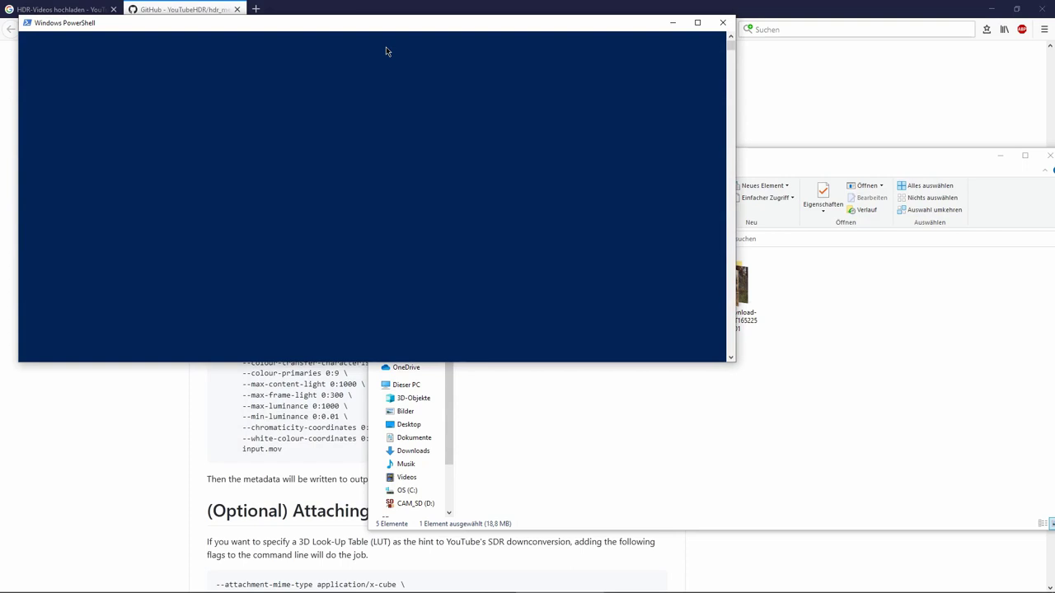
pyautogui.moveTo(383, 30); pyautogui.dragTo(659, 209)
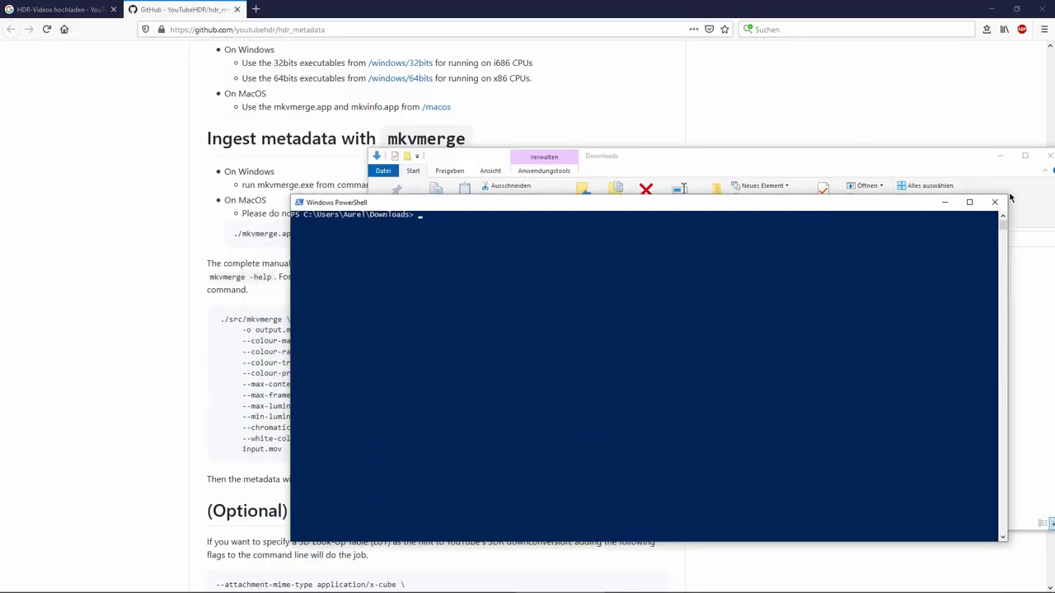
pyautogui.moveTo(1011, 198); pyautogui.dragTo(787, 205)
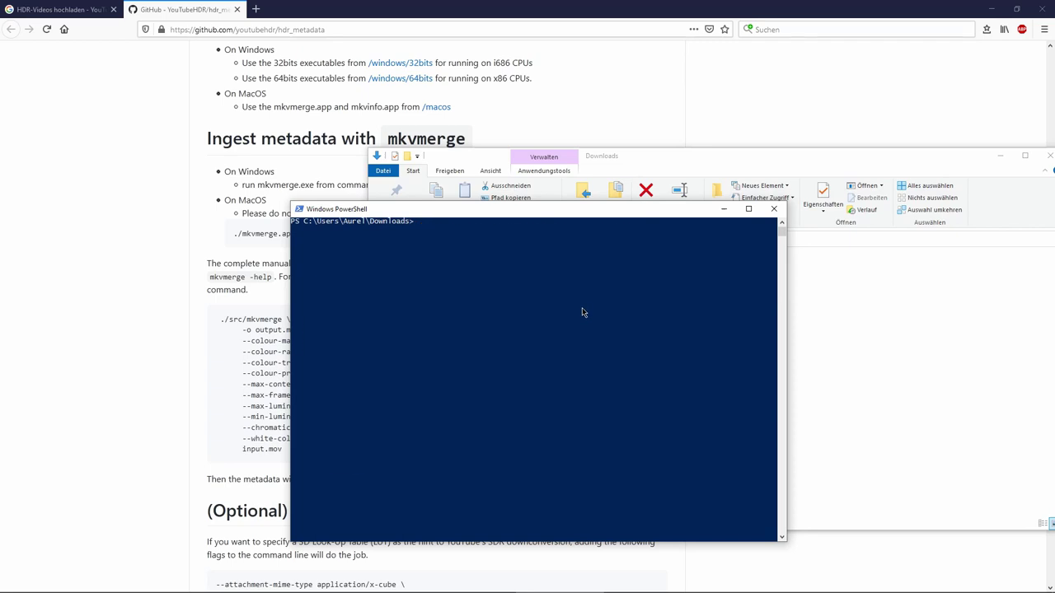
# - Rerun the previous mkvmerge HDR metadata command on Test.mov, producing output2.mov
pyautogui.press('Up')
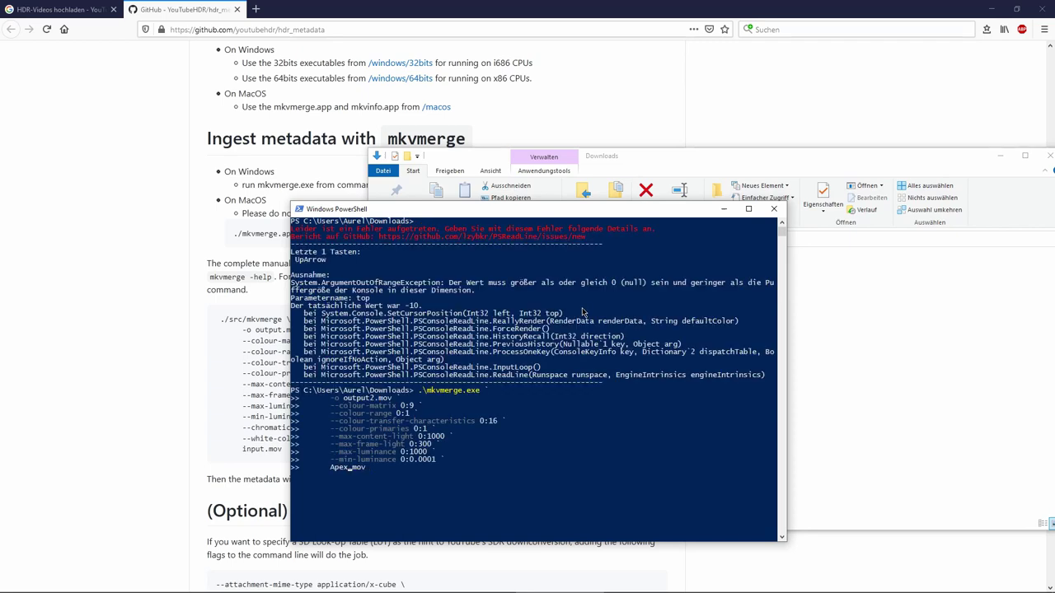
pyautogui.press('BackSpace')
pyautogui.press('BackSpace')
pyautogui.press('BackSpace')
pyautogui.press('BackSpace')
pyautogui.write('Test')
pyautogui.click(428, 439)
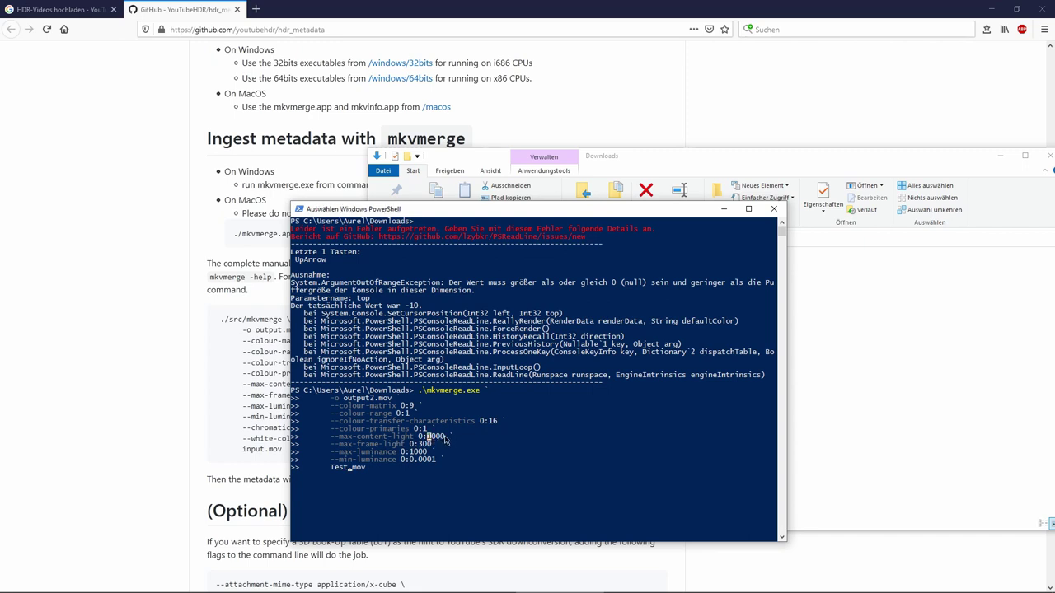
pyautogui.keyDown('shift'); pyautogui.click(445, 439); pyautogui.keyUp('shift')
pyautogui.moveTo(345, 399); pyautogui.dragTo(391, 403)
pyautogui.rightClick(375, 469)
pyautogui.rightClick(375, 468)
pyautogui.press('Return')
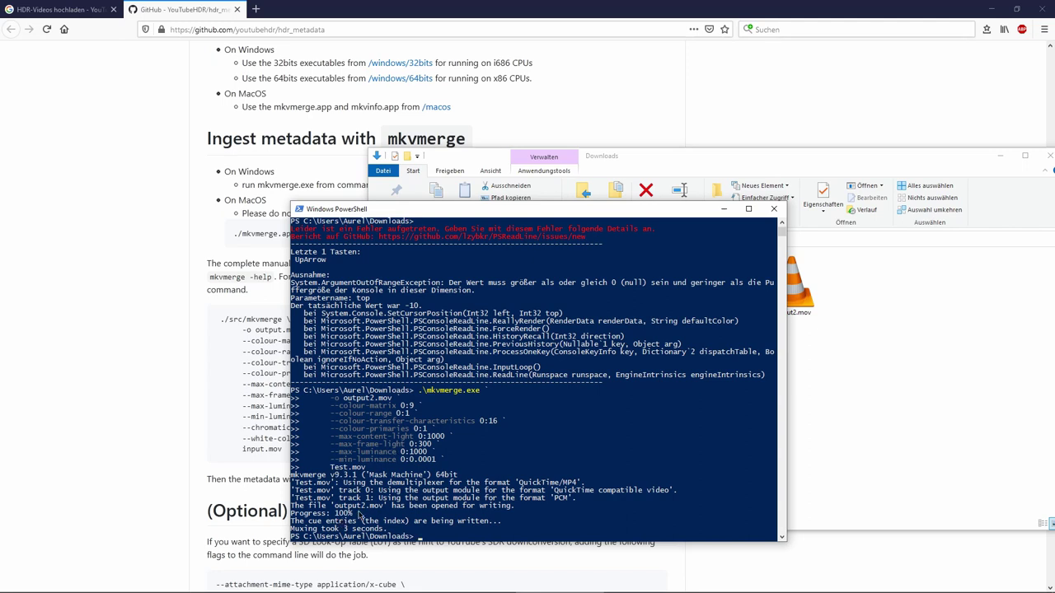
# - Compare the file sizes of Untitled.mp4 and the 1.56 GB output2.mov in Downloads
pyautogui.moveTo(531, 214); pyautogui.dragTo(497, 215)
pyautogui.click(792, 296)
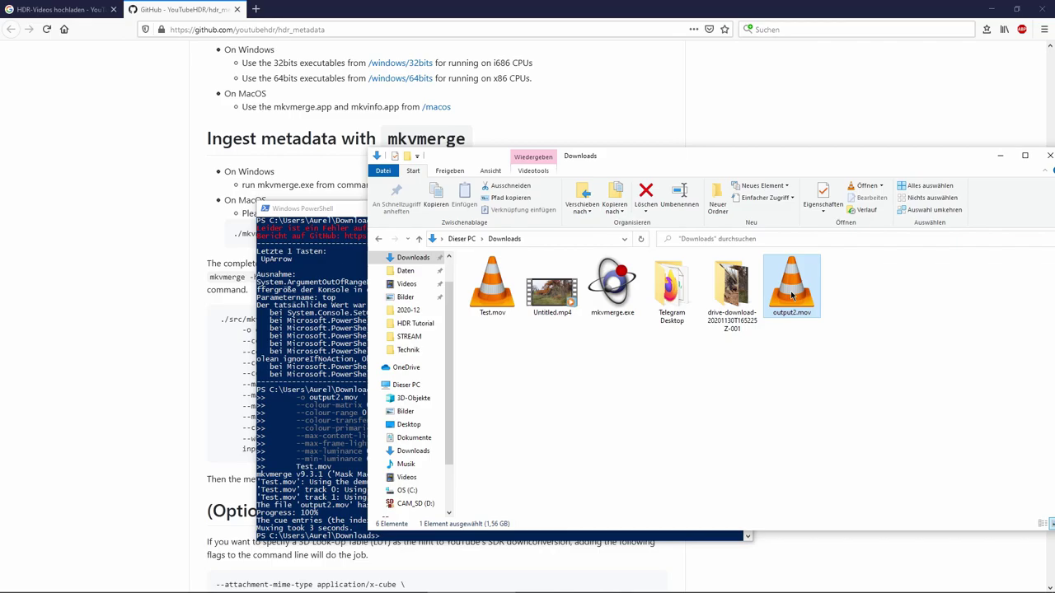
pyautogui.click(301, 581)
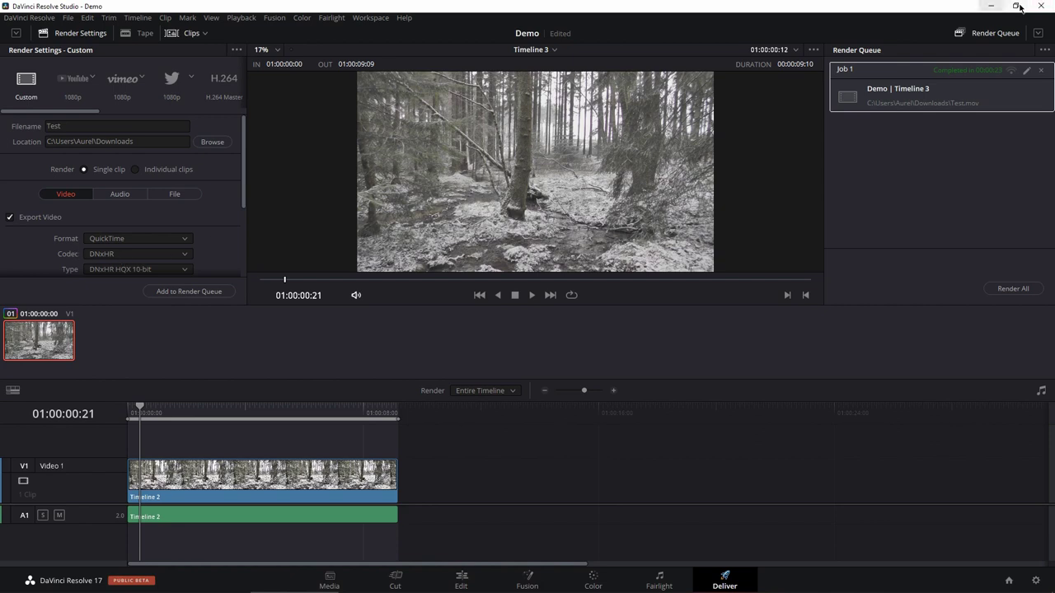
pyautogui.click(990, 6)
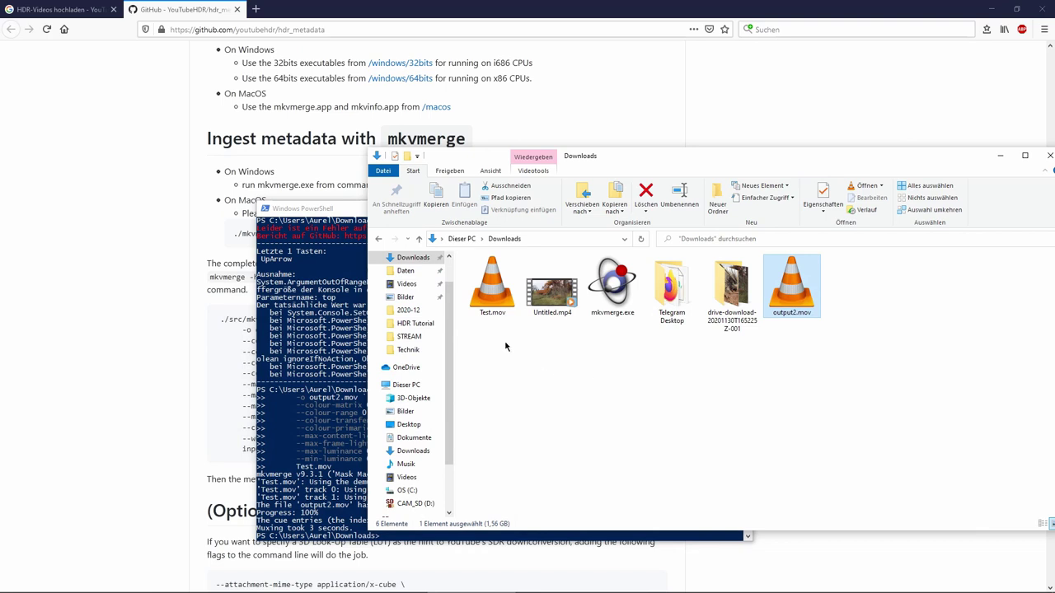
pyautogui.click(550, 303)
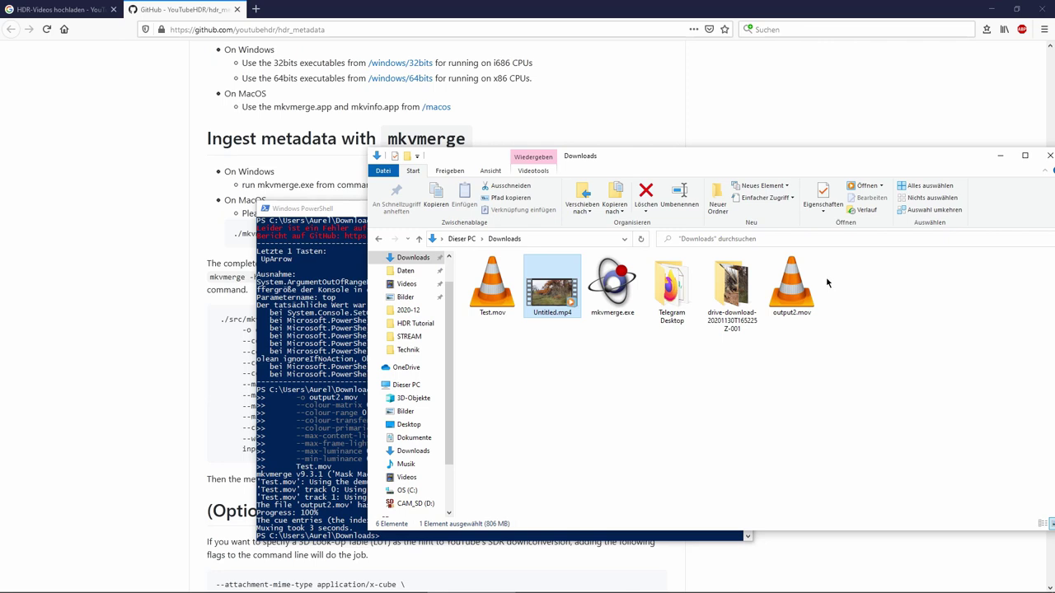
pyautogui.click(795, 289)
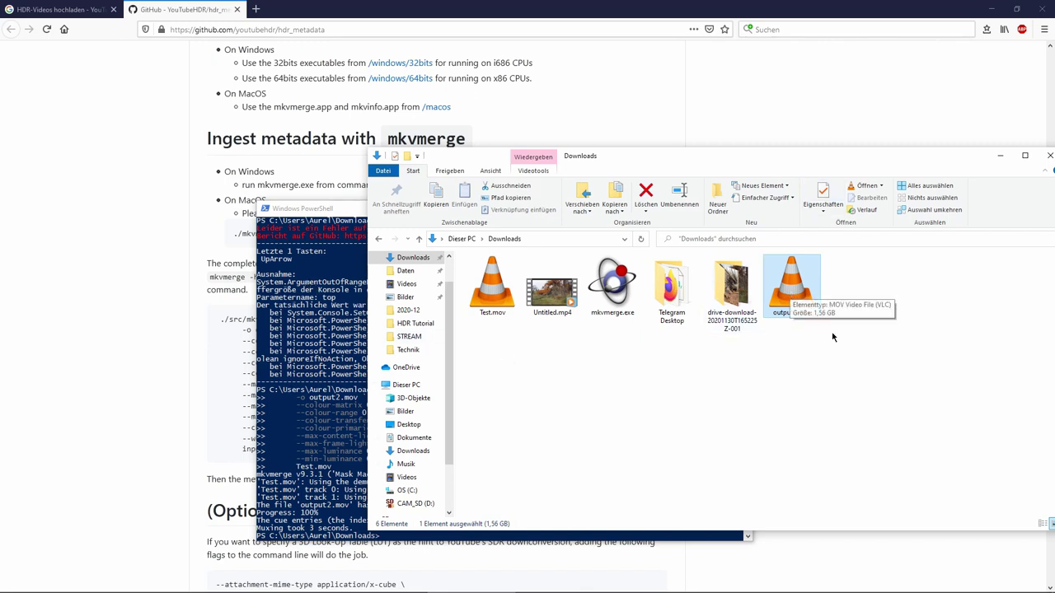
# - Bring DaVinci Resolve forward on the Color page showing Timeline 3's two corrector nodes
pyautogui.click(317, 587)
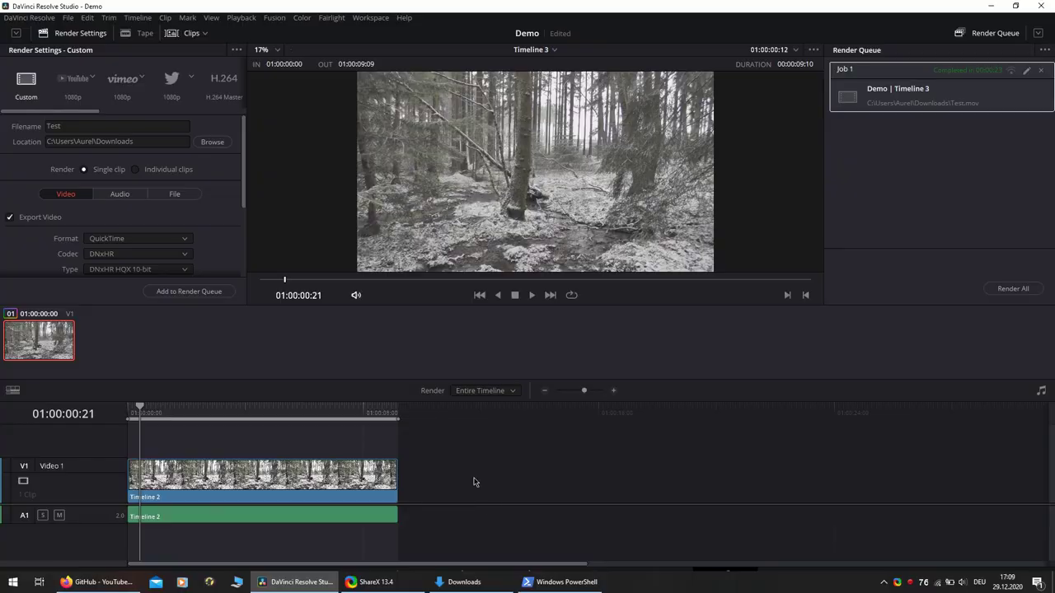
pyautogui.click(594, 580)
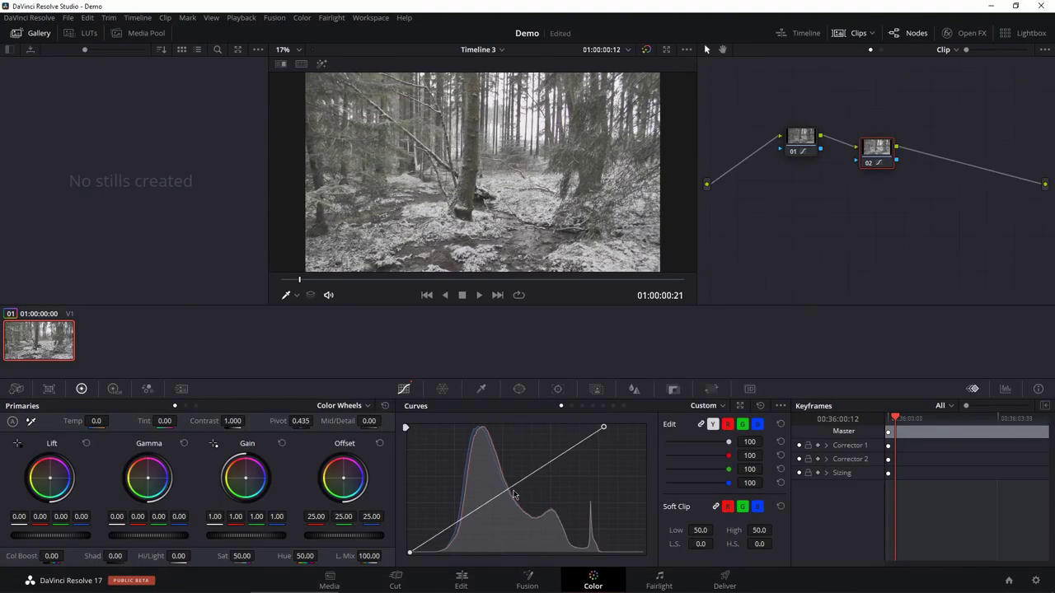